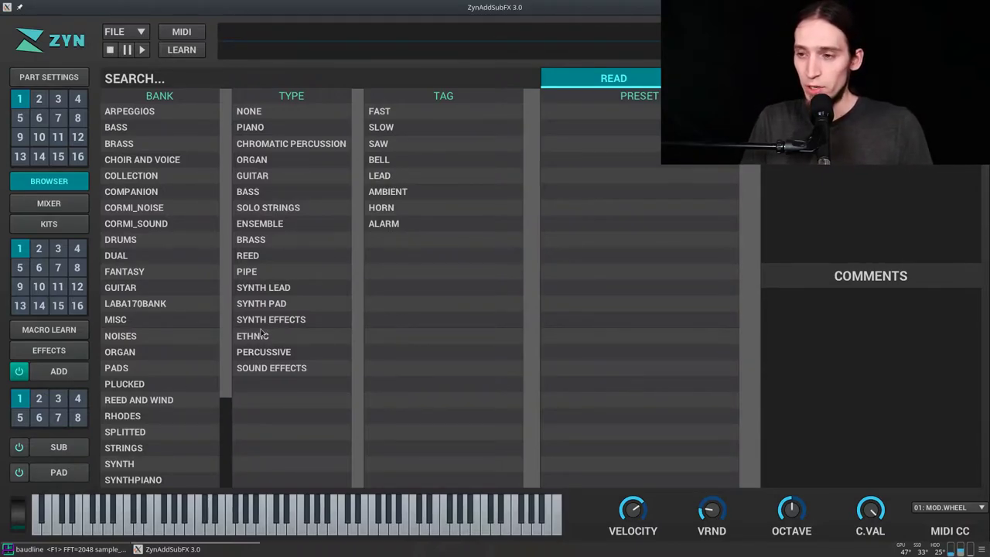
Step: In the additive synth editor, switch on voice 2
{"action": "left_click", "coordinate": [59, 371]}
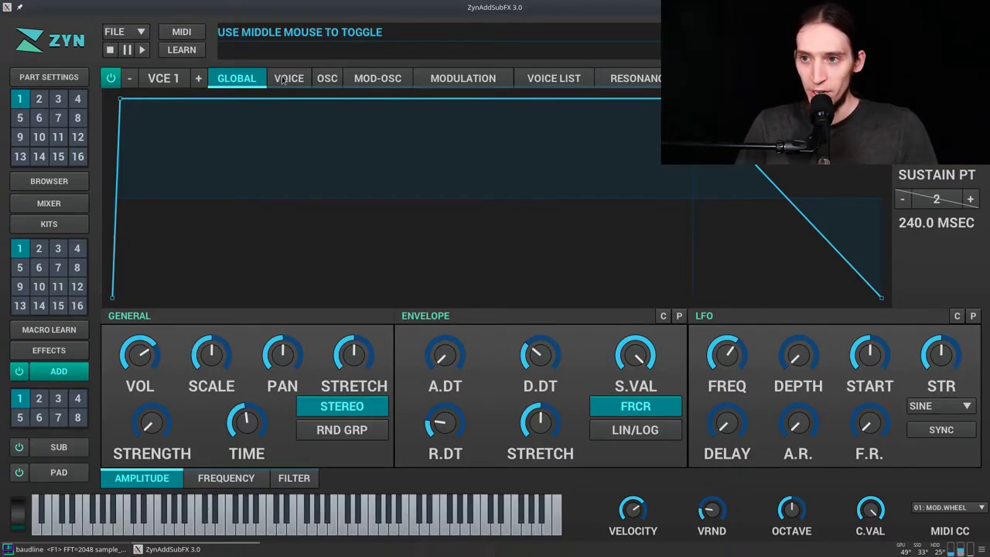
{"action": "left_click", "coordinate": [198, 79]}
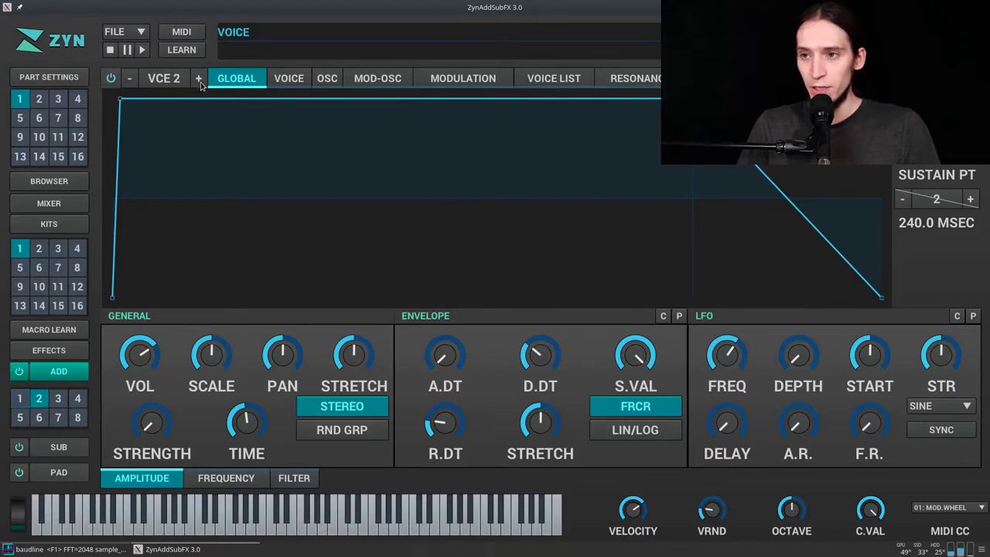
{"action": "left_click", "coordinate": [112, 80]}
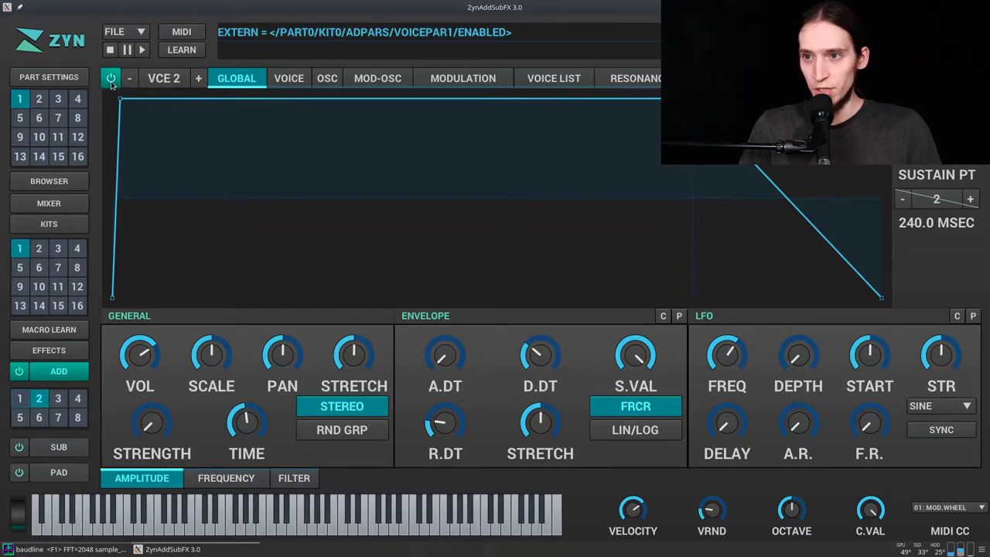
Step: Bring up voice 1's per-voice VOICE settings
{"action": "left_click", "coordinate": [285, 80]}
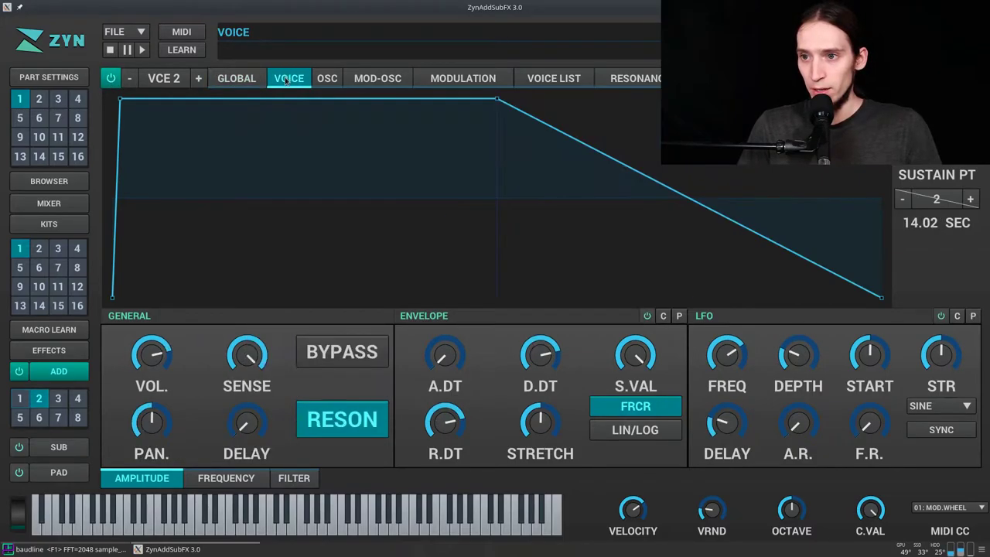
{"action": "left_click", "coordinate": [131, 81]}
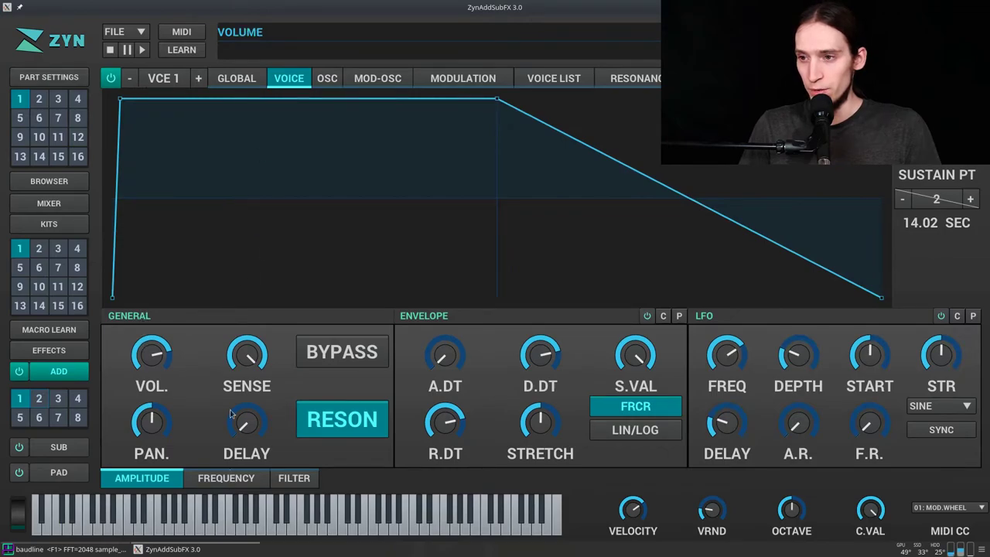
{"action": "left_click", "coordinate": [240, 80]}
{"action": "left_click", "coordinate": [292, 80]}
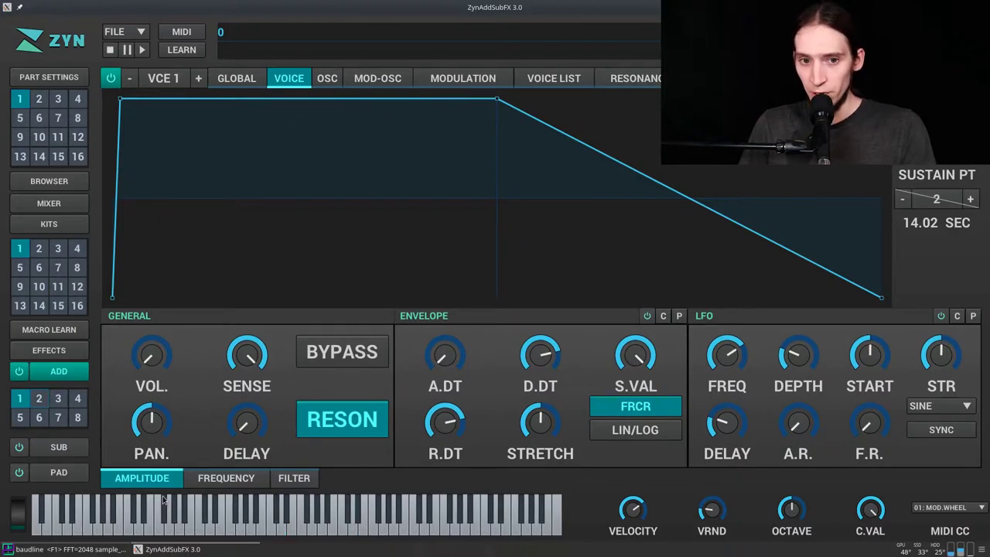
Step: Raise the mixer's MASTER fader to its maximum of 127
{"action": "left_click", "coordinate": [65, 203]}
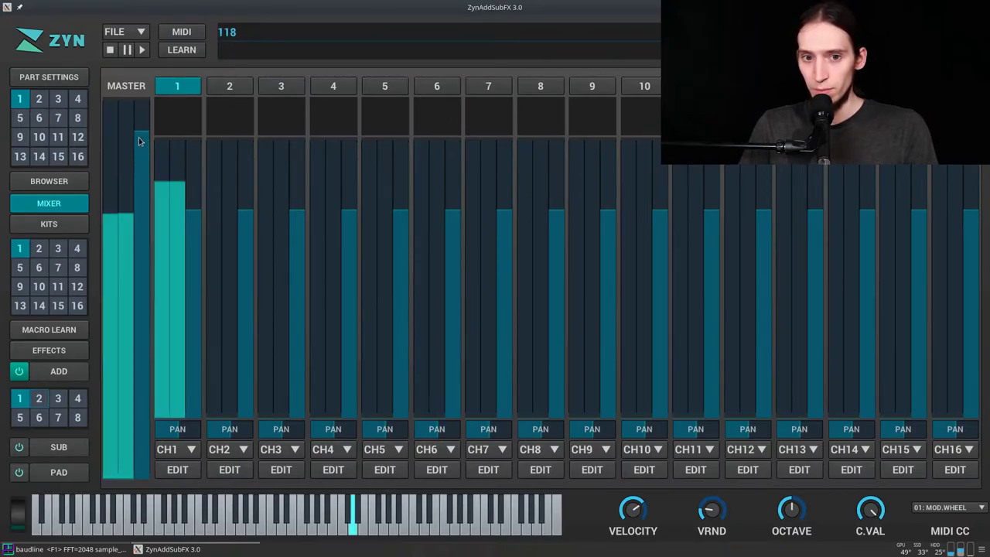
{"action": "mouse_move", "coordinate": [140, 141]}
{"action": "left_mouse_down"}
{"action": "mouse_move", "coordinate": [142, 112]}
{"action": "mouse_move", "coordinate": [144, 131]}
{"action": "left_mouse_up"}
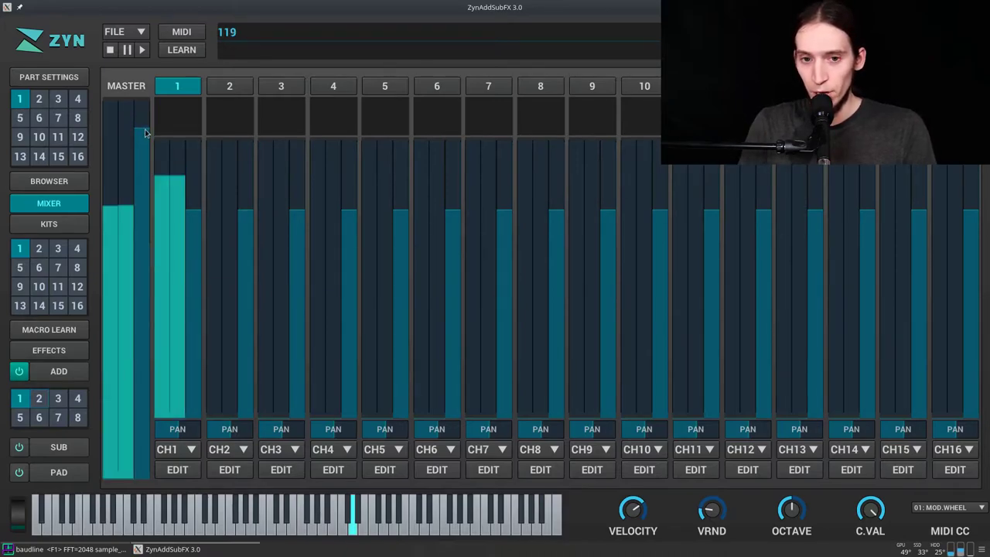
Step: Set voice 2's oscillator base function to SAW and shape it into a falling sawtooth
{"action": "left_click", "coordinate": [82, 370]}
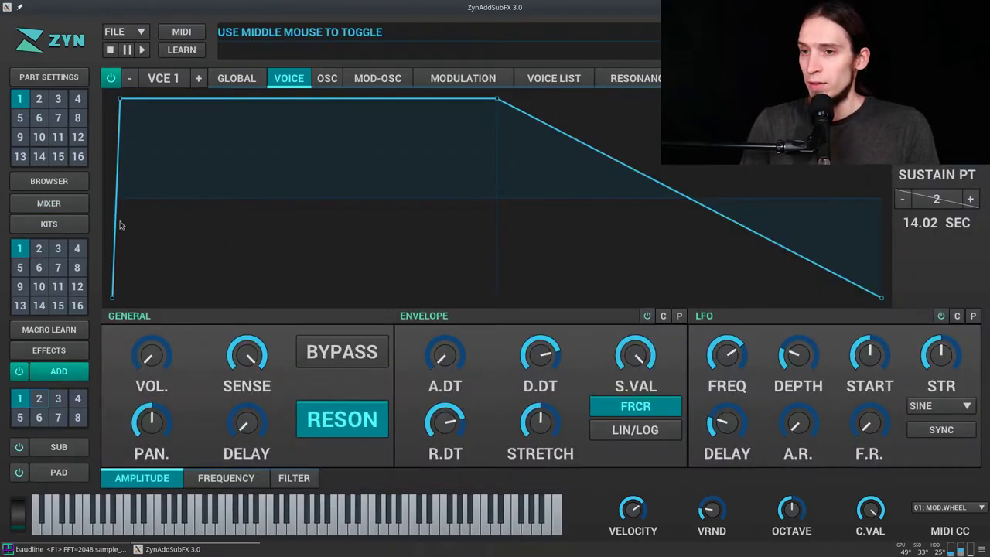
{"action": "left_click", "coordinate": [200, 80]}
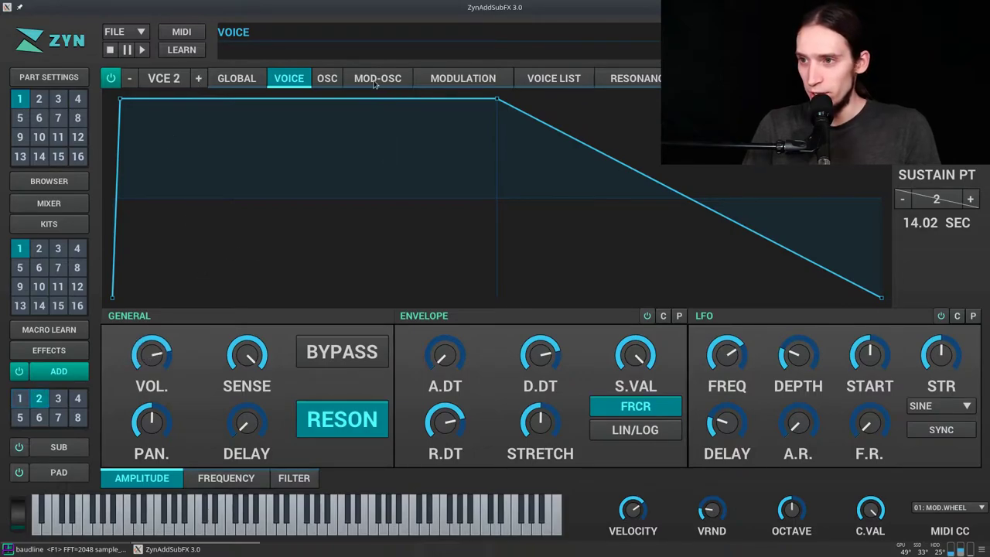
{"action": "left_click", "coordinate": [324, 80]}
{"action": "left_click", "coordinate": [420, 124]}
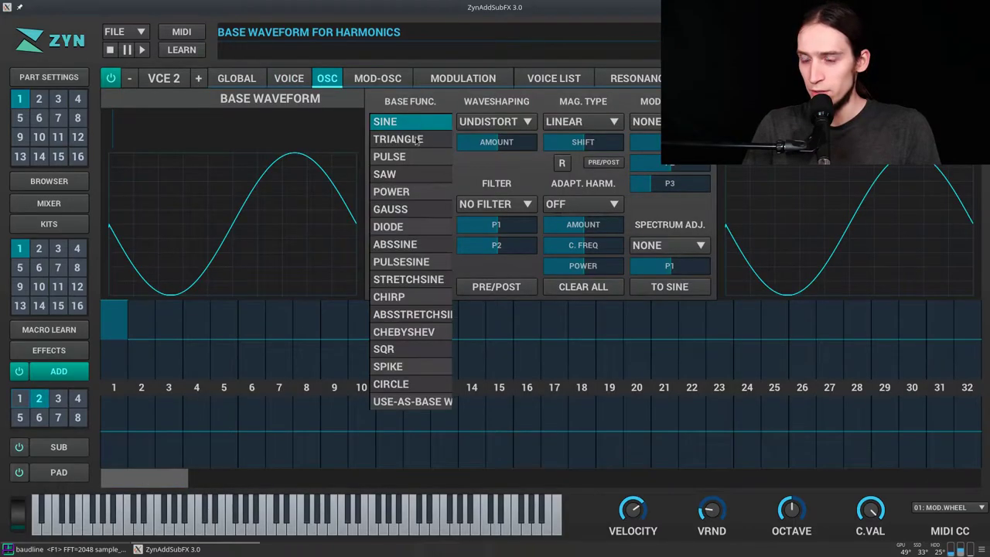
{"action": "left_click", "coordinate": [407, 178]}
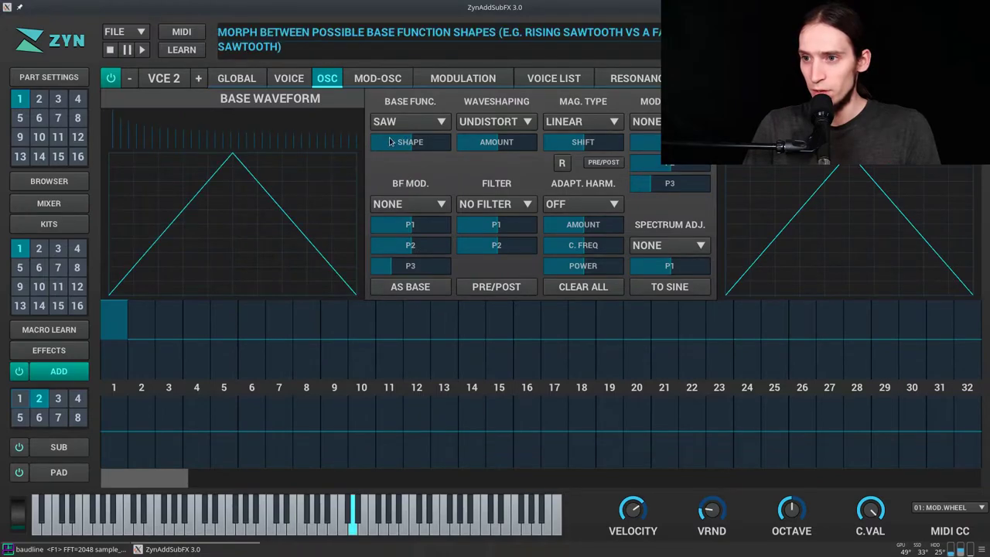
{"action": "left_click_drag", "start_coordinate": [408, 141], "coordinate": [383, 144]}
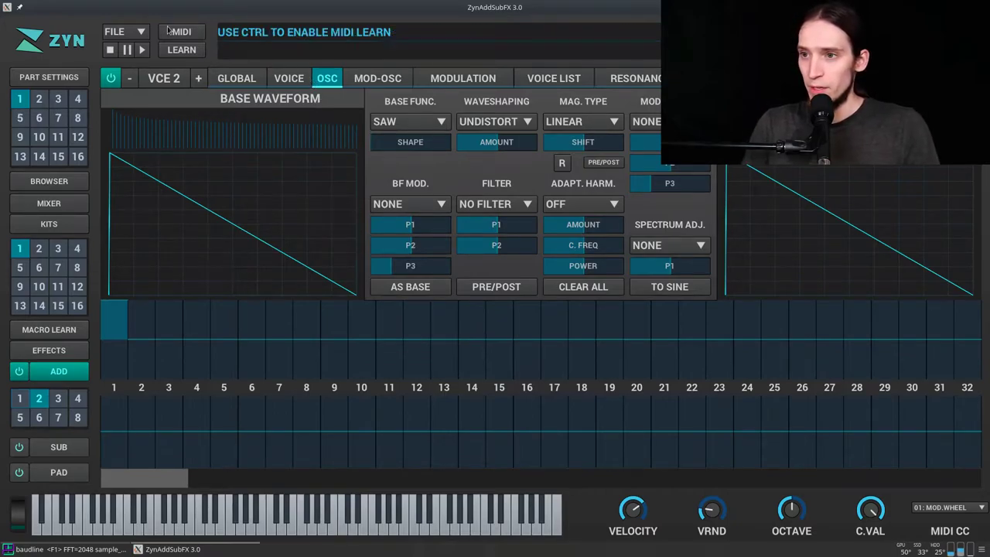
Step: Set voice 2's modulation type to PHASE
{"action": "left_click", "coordinate": [443, 80]}
{"action": "left_click", "coordinate": [708, 290]}
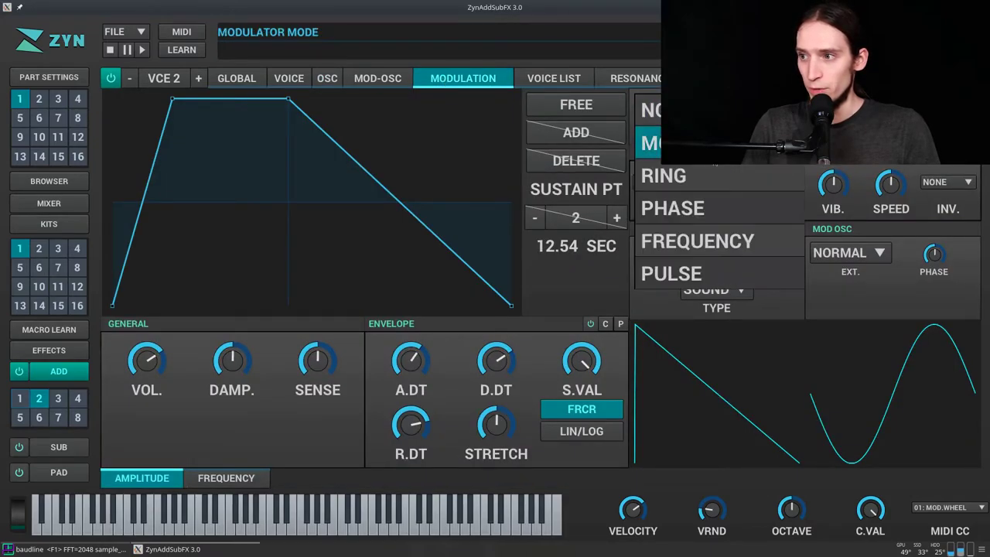
{"action": "left_click", "coordinate": [713, 211]}
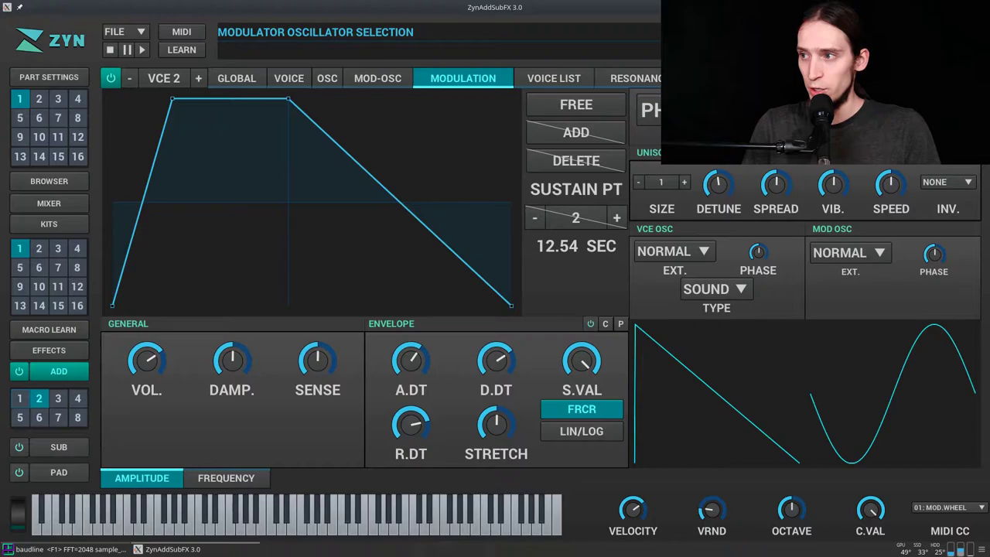
Step: Make voice 1 a PINK noise source and turn its attack down to instant
{"action": "left_click", "coordinate": [125, 83]}
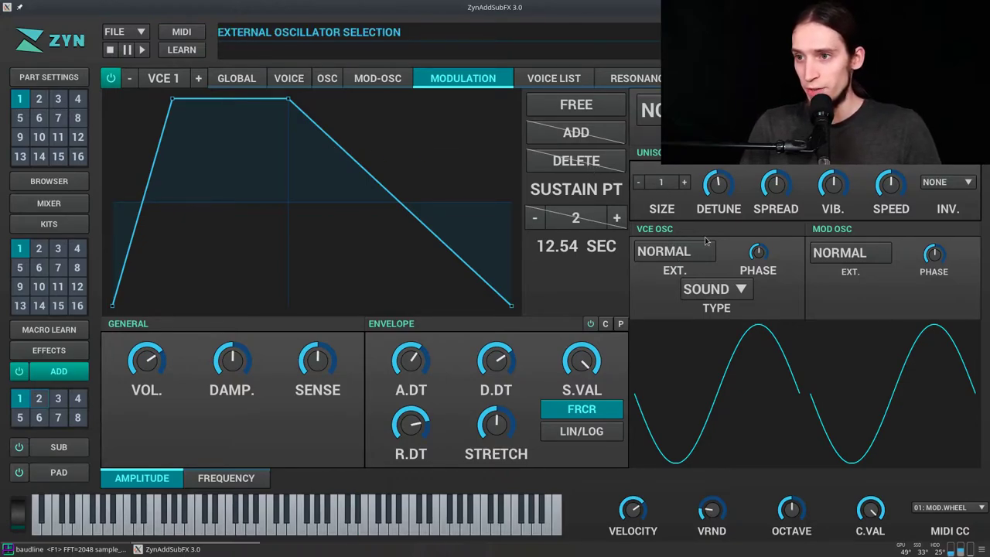
{"action": "left_click", "coordinate": [718, 289]}
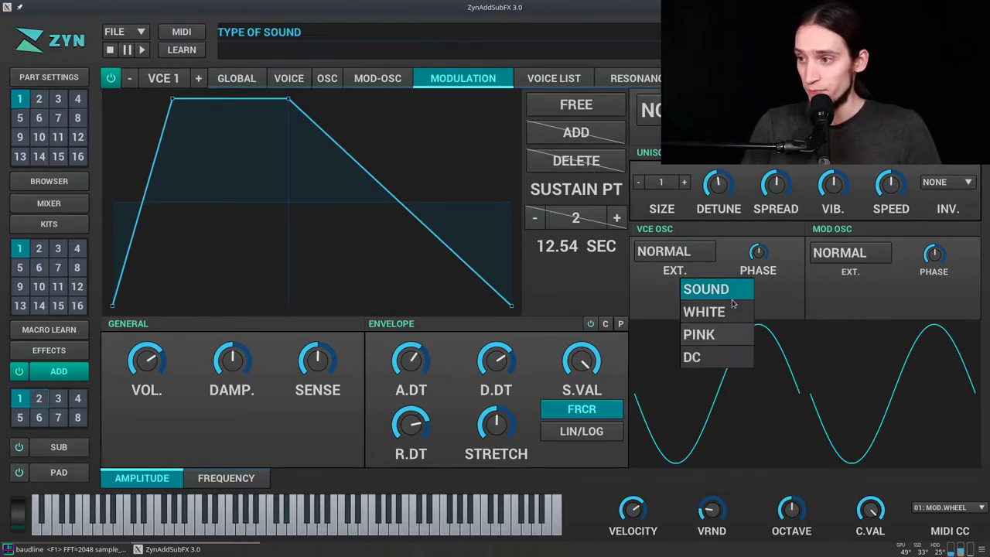
{"action": "left_click", "coordinate": [730, 316]}
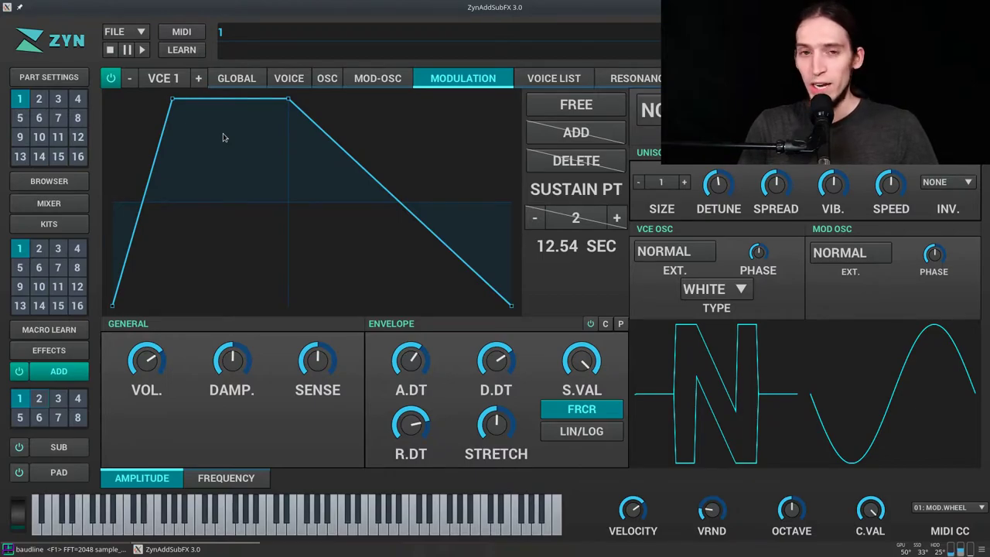
{"action": "left_click", "coordinate": [713, 289]}
{"action": "left_click", "coordinate": [714, 357]}
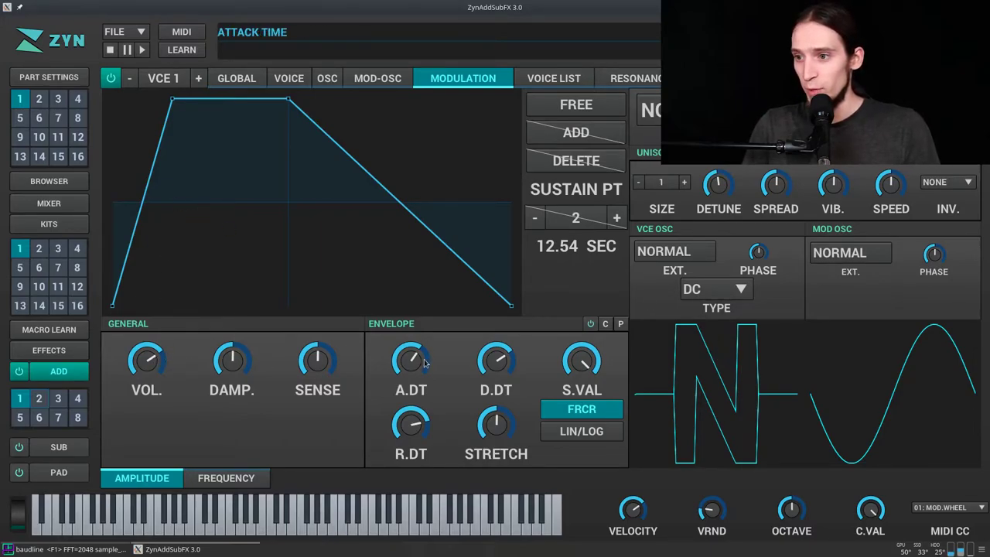
{"action": "left_click_drag", "start_coordinate": [416, 371], "coordinate": [421, 398]}
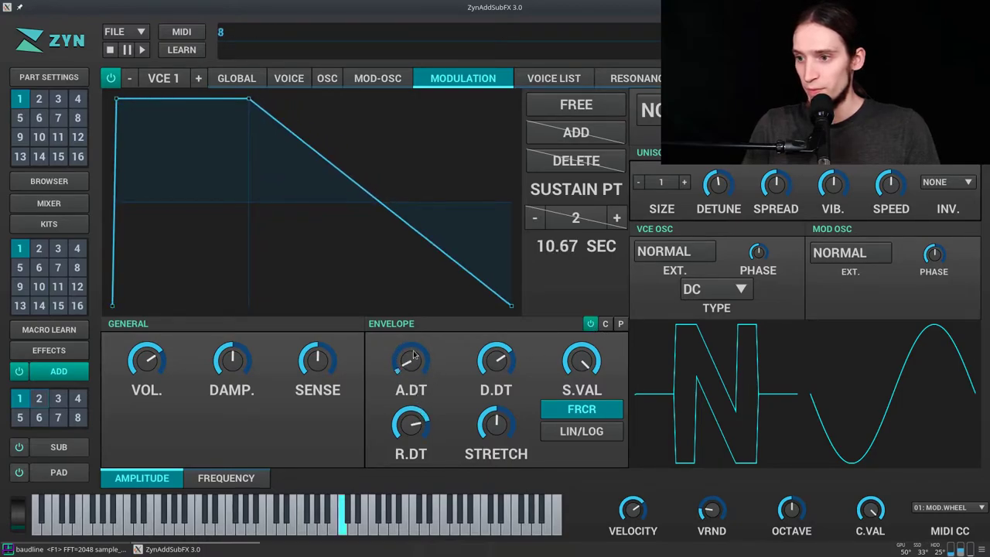
{"action": "scroll", "coordinate": [413, 363], "scroll_direction": "up", "scroll_amount": 3}
{"action": "left_click", "coordinate": [741, 289]}
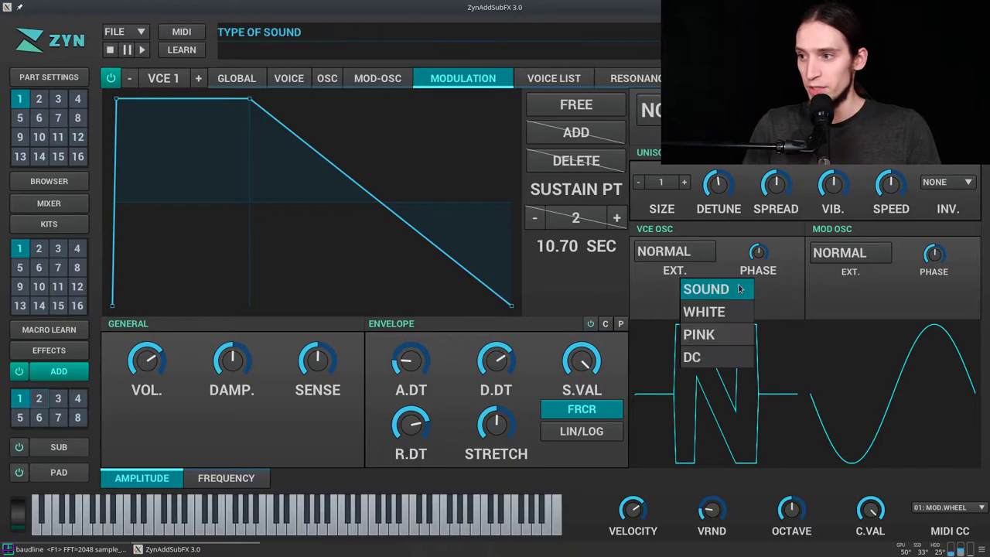
{"action": "left_click", "coordinate": [711, 335]}
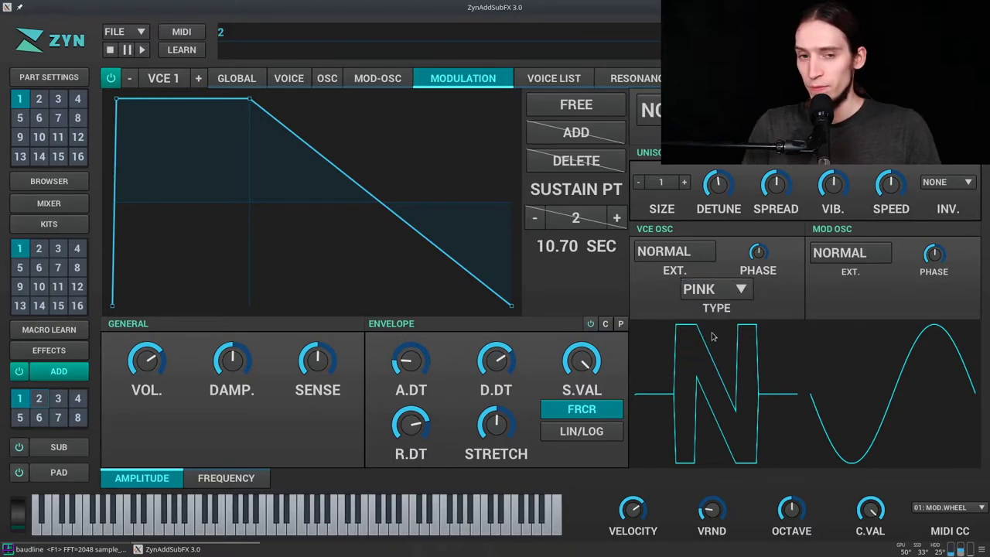
{"action": "left_click", "coordinate": [709, 292]}
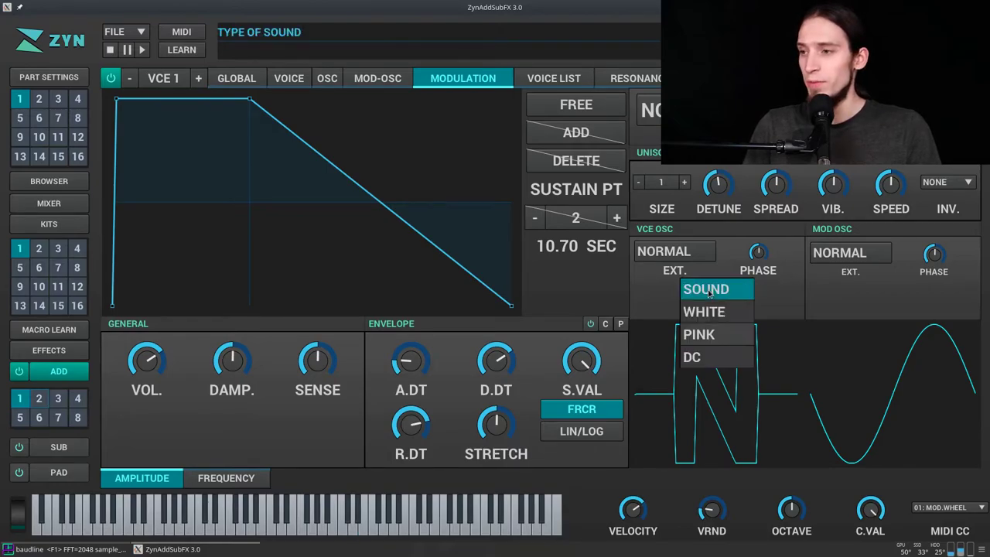
{"action": "left_click", "coordinate": [701, 333]}
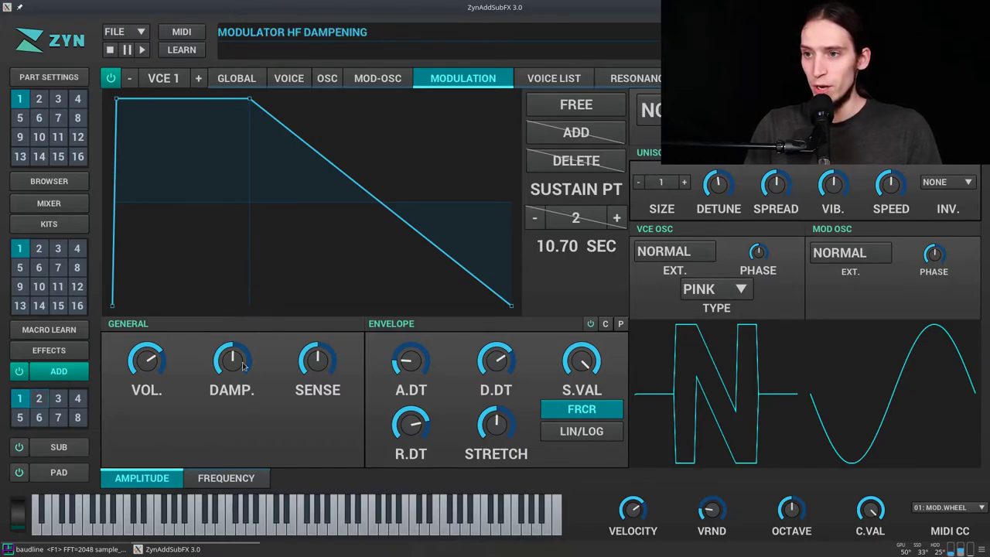
Step: Turn voice 2's modulator velocity SENSE up to 127 and adjust the unison DETUNE
{"action": "left_click", "coordinate": [198, 78]}
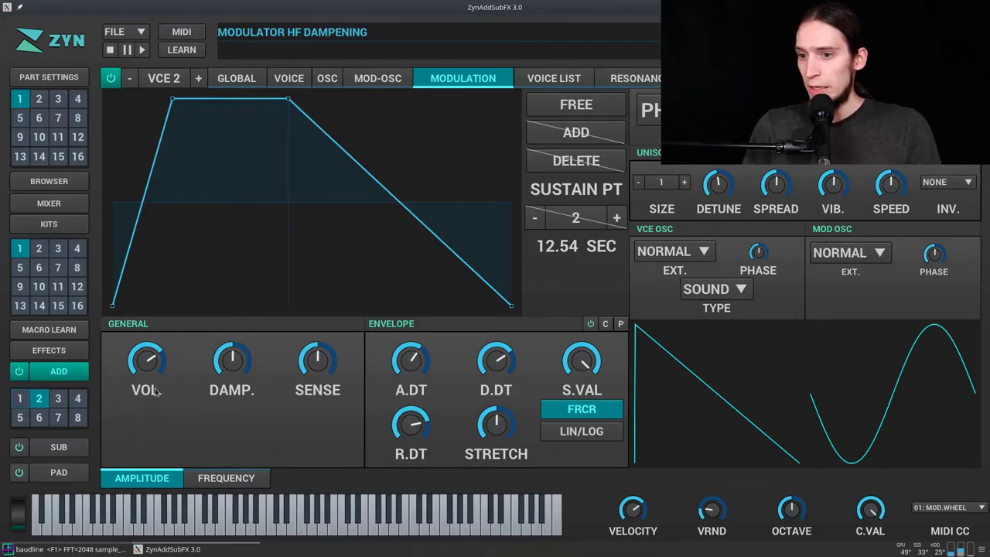
{"action": "scroll", "coordinate": [153, 391], "scroll_direction": "down", "scroll_amount": 3}
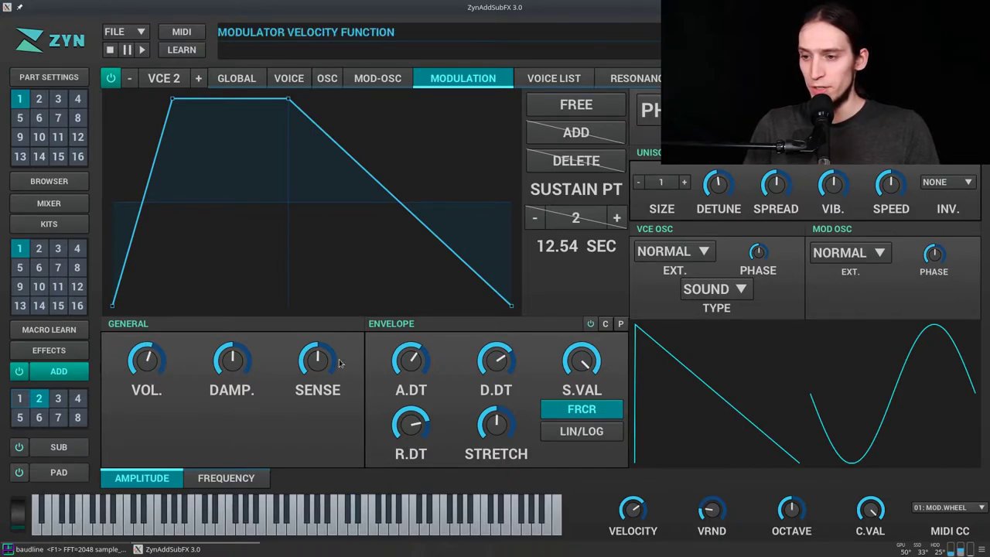
{"action": "left_click_drag", "start_coordinate": [325, 365], "coordinate": [328, 279]}
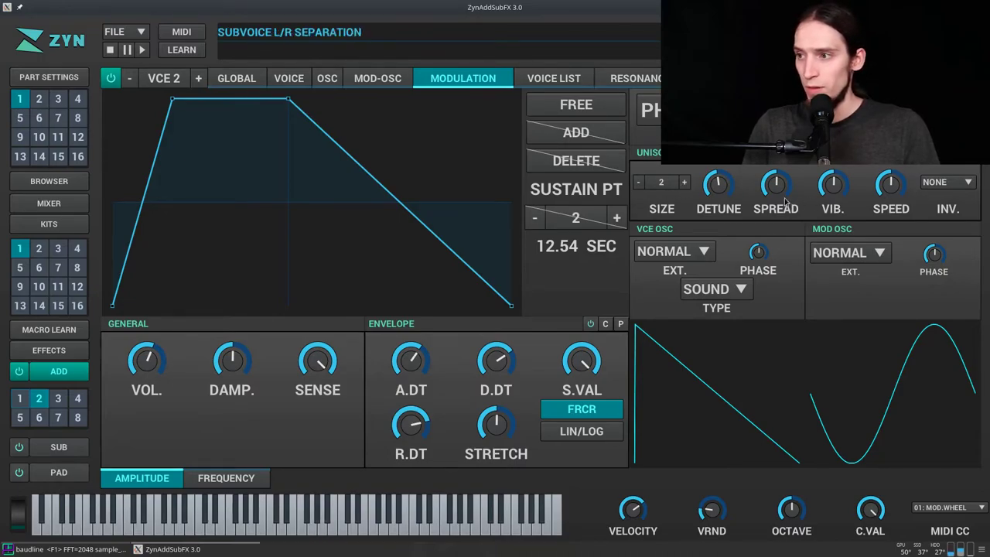
{"action": "left_click_drag", "start_coordinate": [719, 190], "coordinate": [725, 200]}
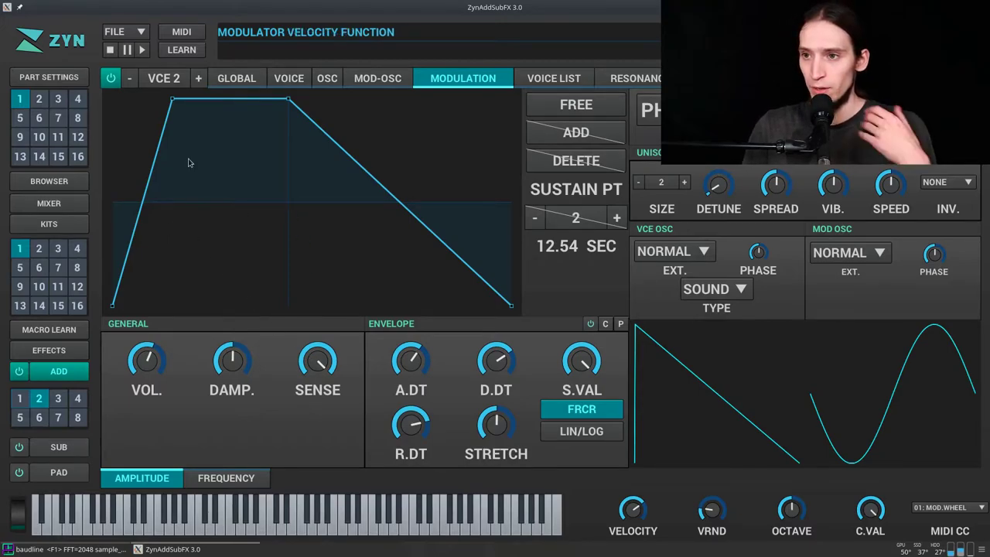
Step: Enable voice 2's frequency LFO with DEPTH 85 and FREQ 0.63
{"action": "left_click", "coordinate": [290, 81]}
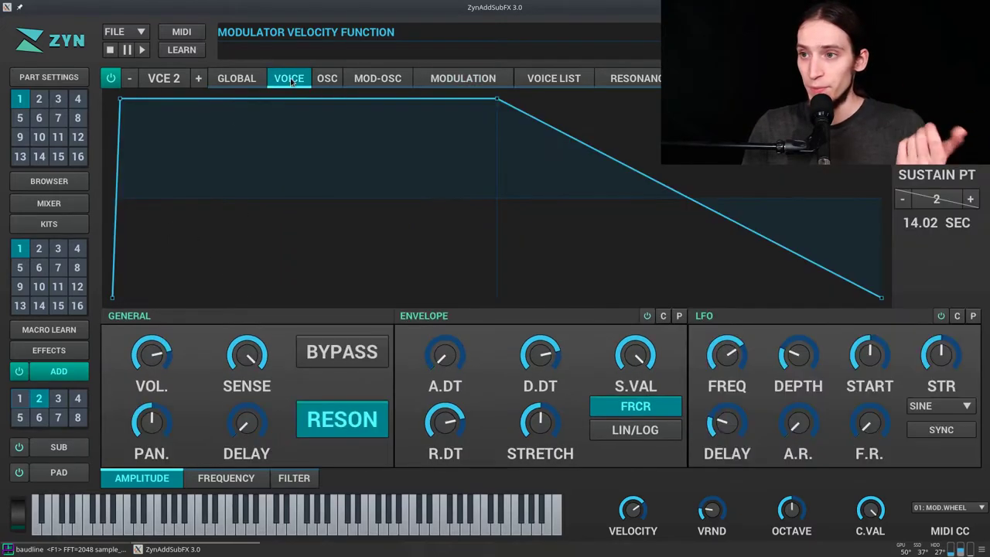
{"action": "left_click", "coordinate": [233, 477]}
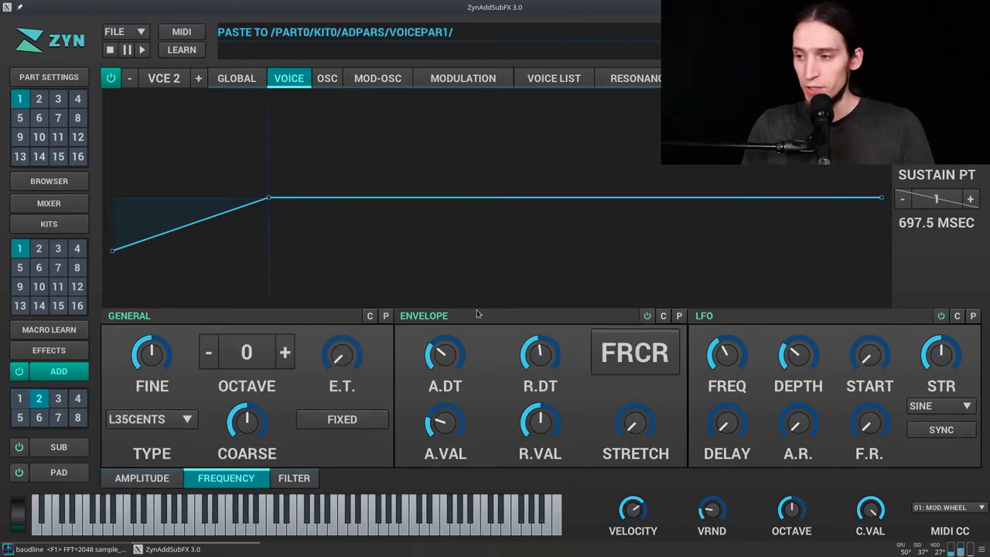
{"action": "left_click", "coordinate": [940, 316]}
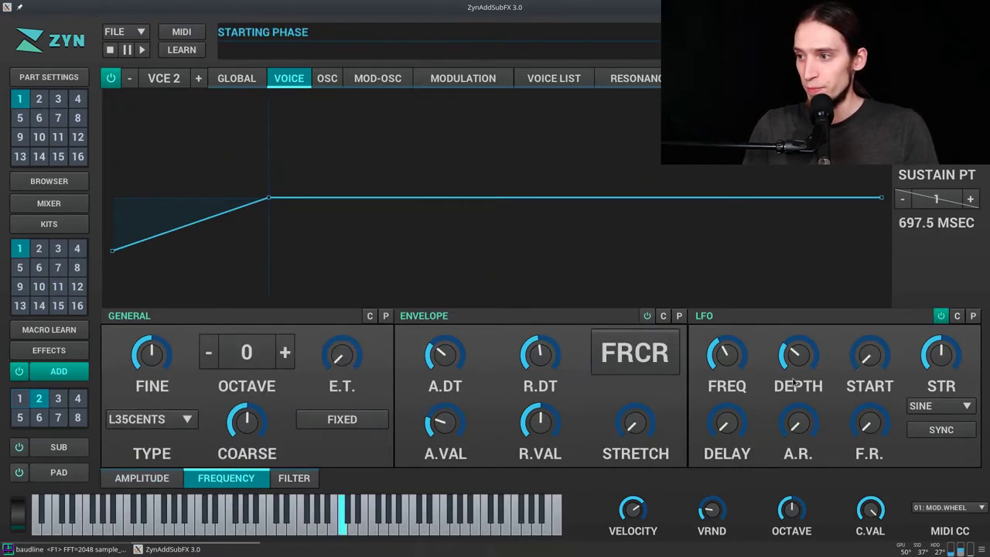
{"action": "left_click_drag", "start_coordinate": [796, 360], "coordinate": [814, 285]}
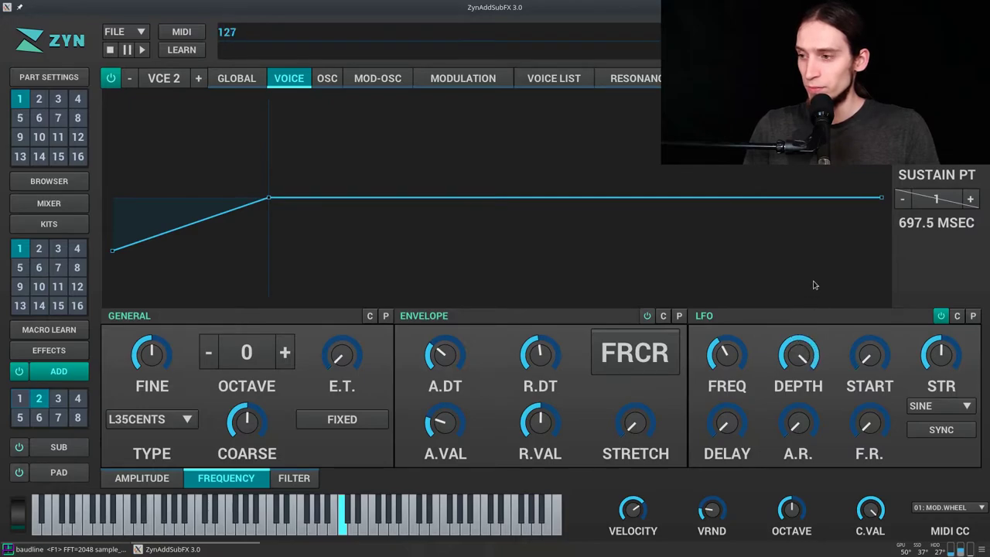
{"action": "left_click_drag", "start_coordinate": [728, 346], "coordinate": [726, 336]}
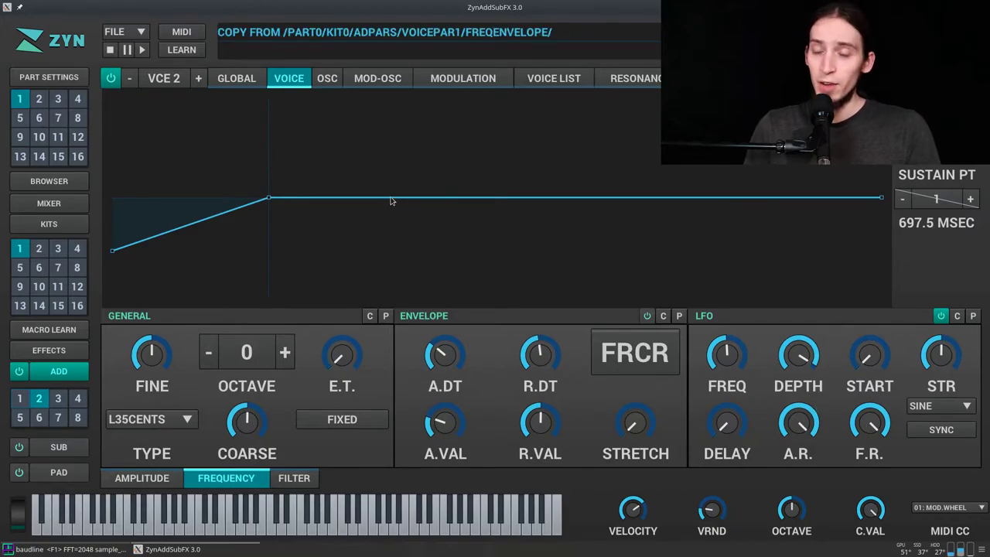
Step: Turn the global FILTER velocity SENSE knob up to 127
{"action": "left_click", "coordinate": [241, 79]}
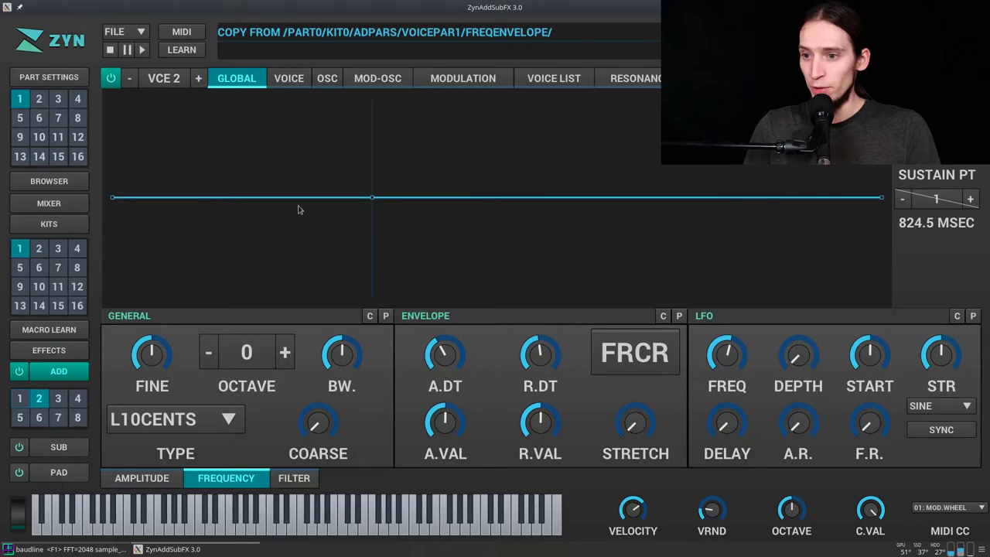
{"action": "left_click", "coordinate": [304, 479]}
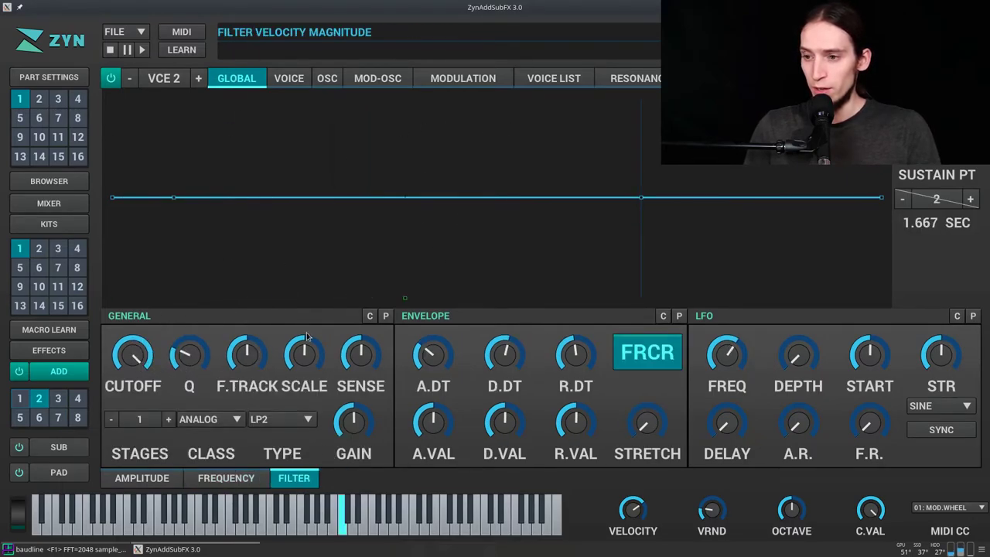
{"action": "left_click_drag", "start_coordinate": [357, 334], "coordinate": [363, 224]}
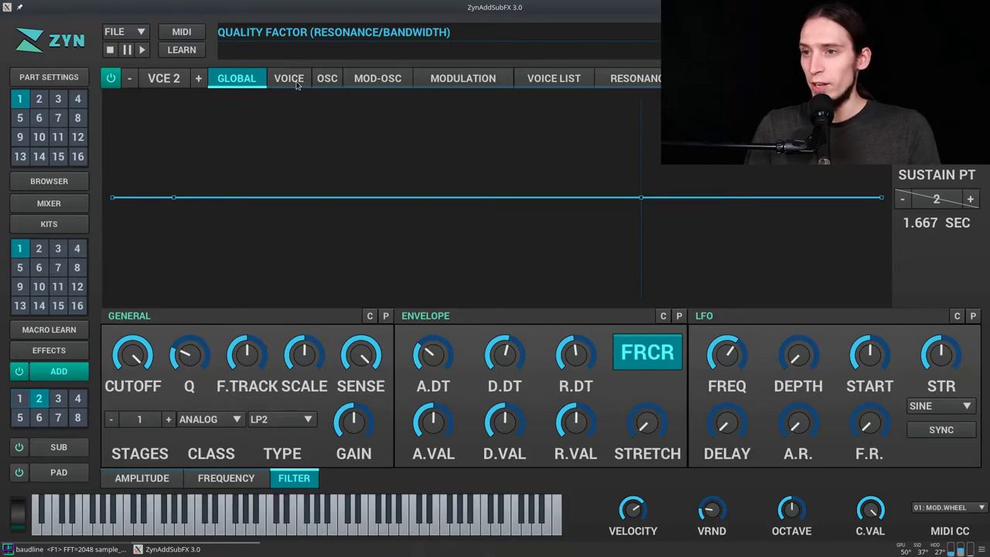
Step: Set the START phase of voice 2's pitch LFO to 0
{"action": "left_click", "coordinate": [323, 82]}
{"action": "left_click", "coordinate": [276, 83]}
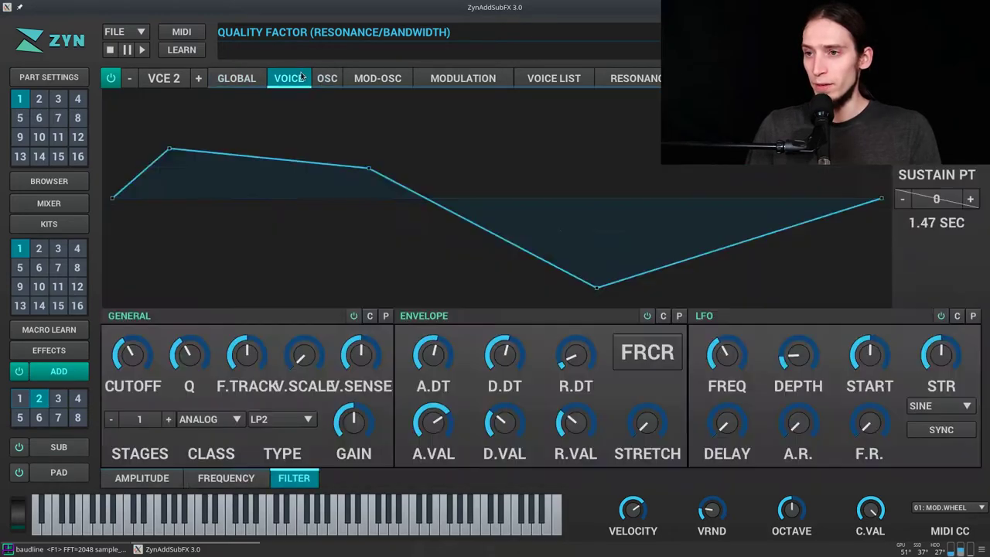
{"action": "left_click", "coordinate": [209, 480]}
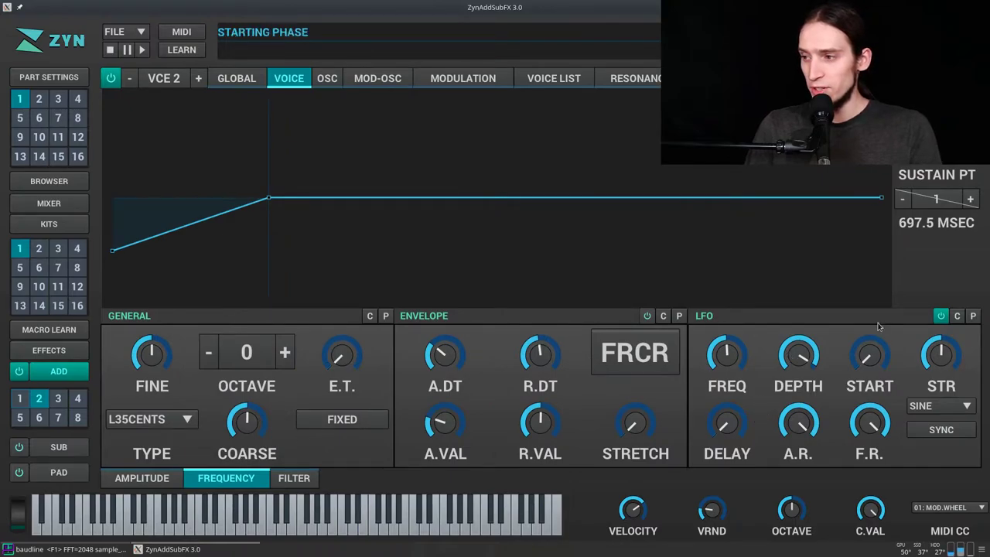
{"action": "left_click_drag", "start_coordinate": [870, 361], "coordinate": [872, 387]}
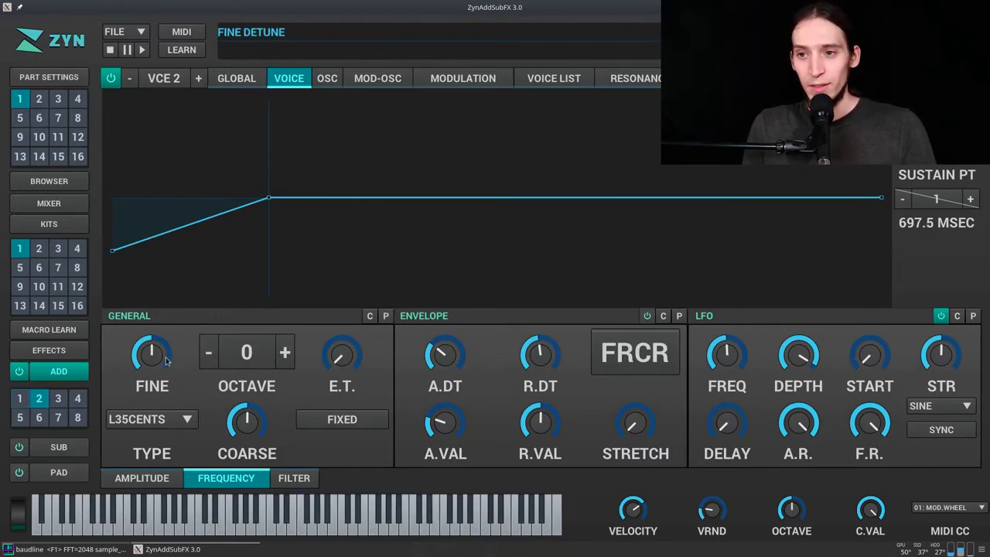
Step: Set the part to LEGATO mode and enable PORTAMENTO with a glide time of 27
{"action": "left_click", "coordinate": [51, 78]}
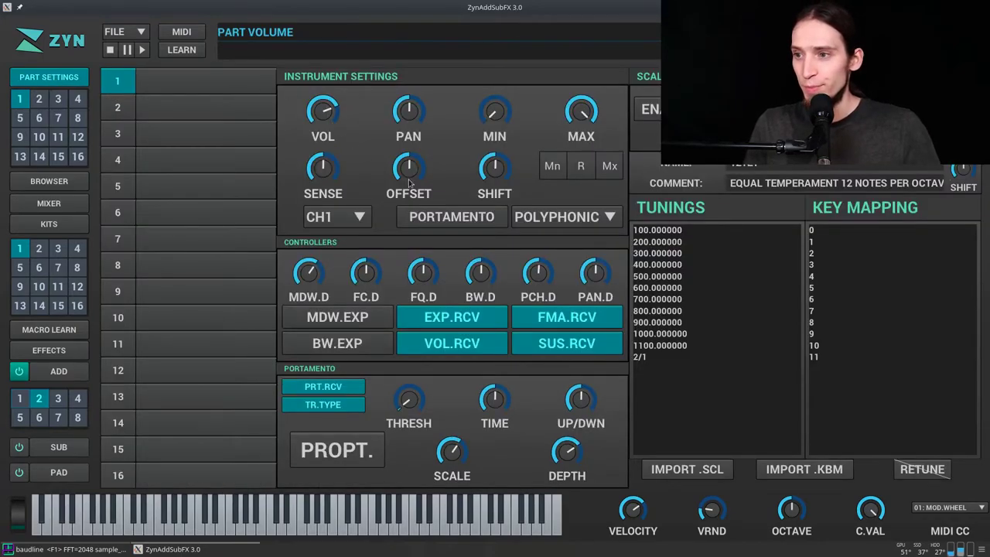
{"action": "left_click", "coordinate": [581, 220]}
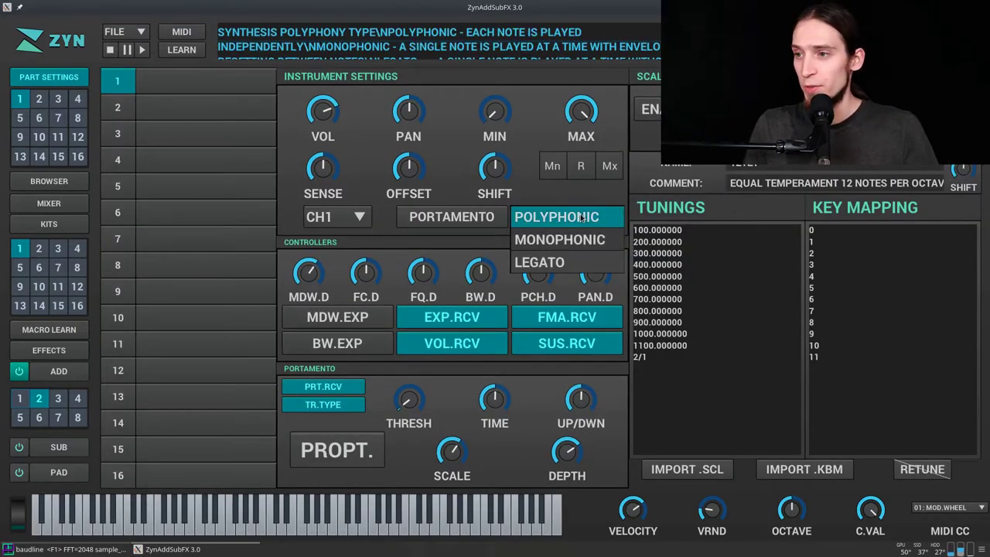
{"action": "left_click", "coordinate": [557, 264]}
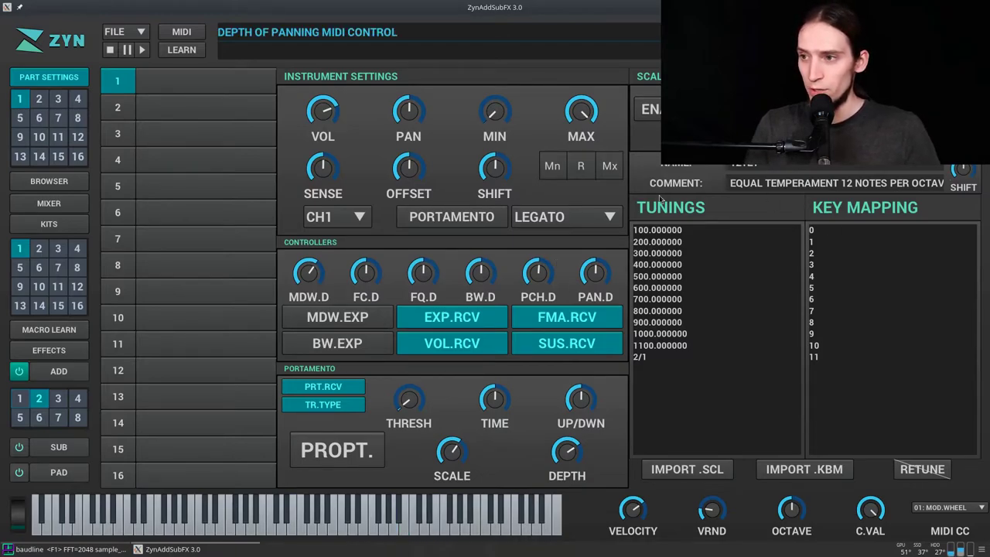
{"action": "left_click", "coordinate": [453, 223]}
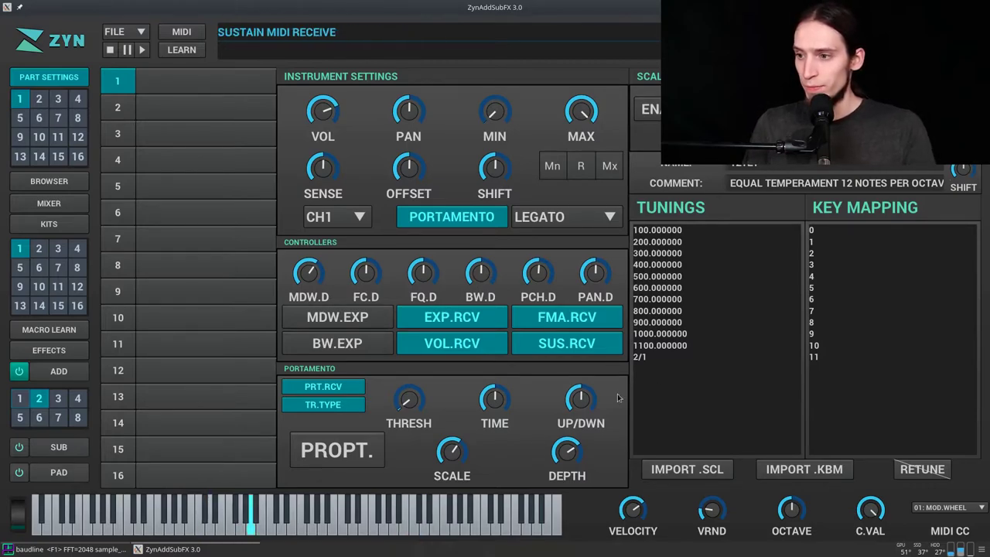
{"action": "left_click_drag", "start_coordinate": [498, 409], "coordinate": [491, 437]}
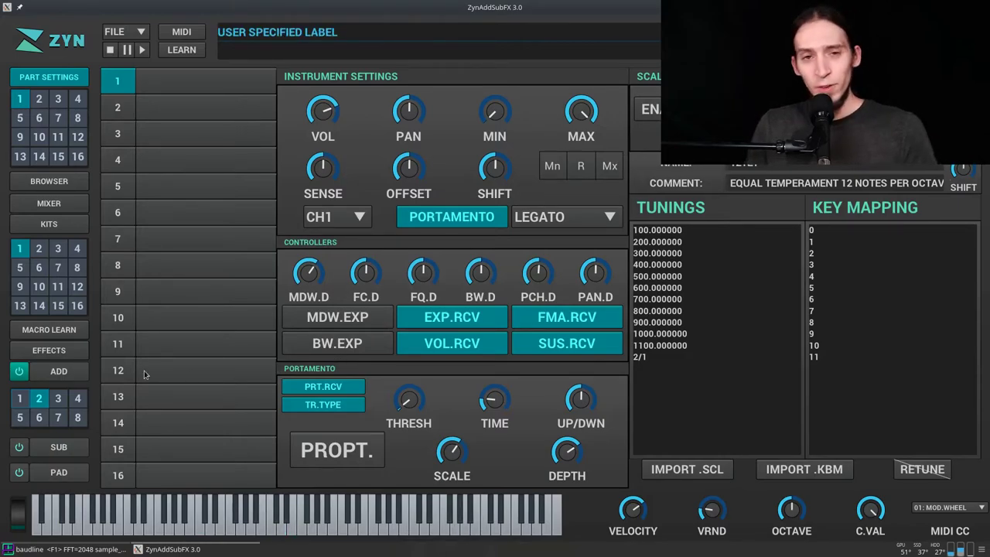
{"action": "left_click", "coordinate": [59, 372]}
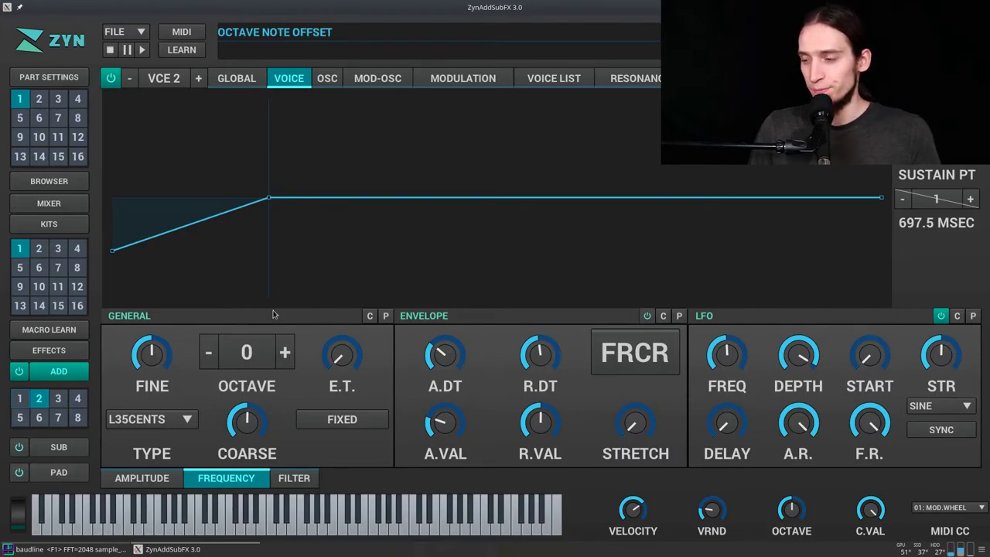
Step: Put a Distortion effect in the first insertion slot, assigned to part 1
{"action": "left_click", "coordinate": [63, 355]}
{"action": "left_click", "coordinate": [201, 84]}
{"action": "left_click", "coordinate": [271, 82]}
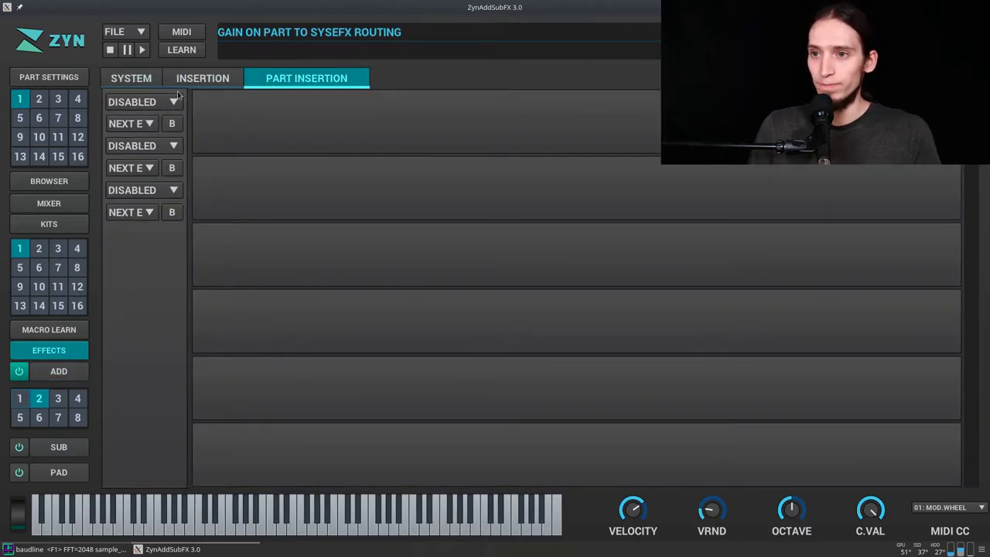
{"action": "left_click", "coordinate": [197, 86]}
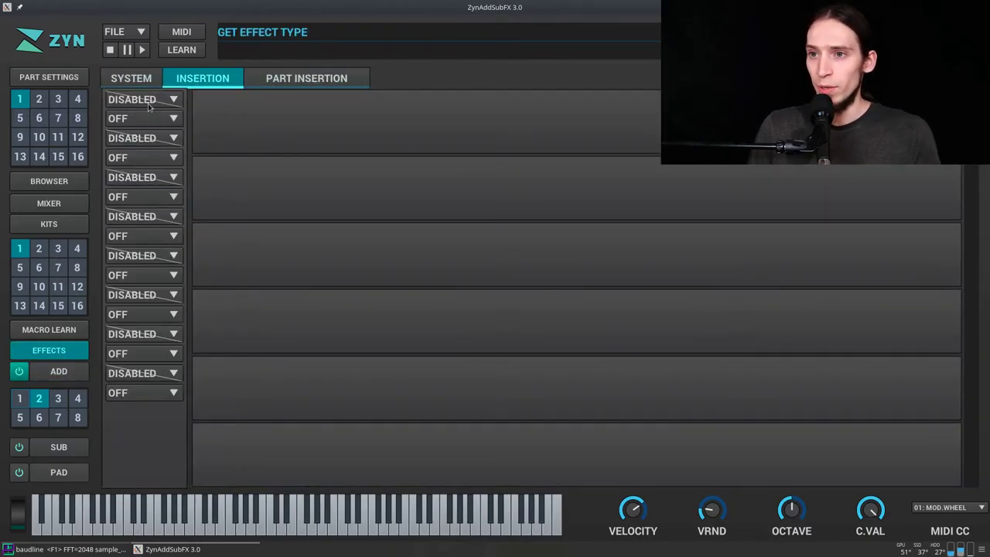
{"action": "left_click", "coordinate": [143, 118]}
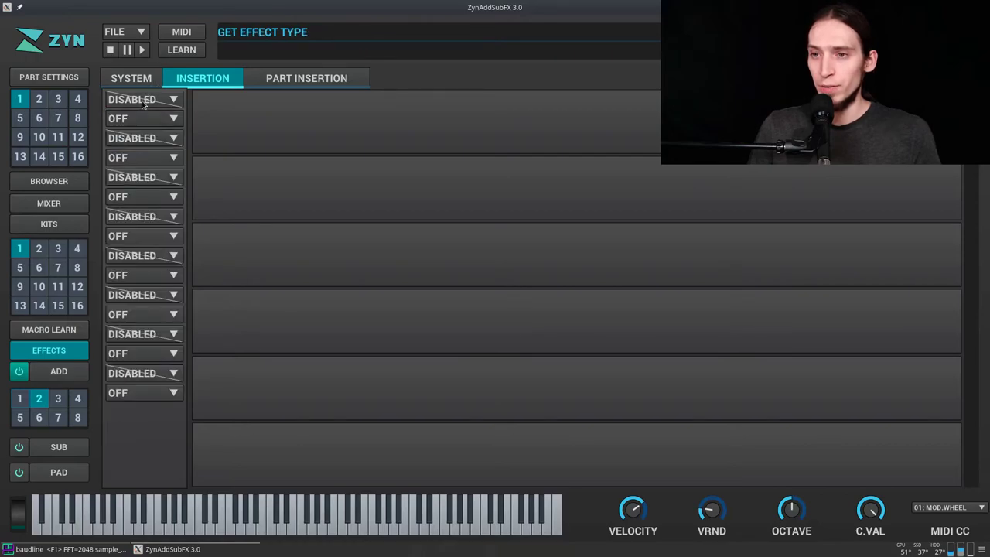
{"action": "left_click", "coordinate": [143, 119]}
{"action": "left_click", "coordinate": [145, 153]}
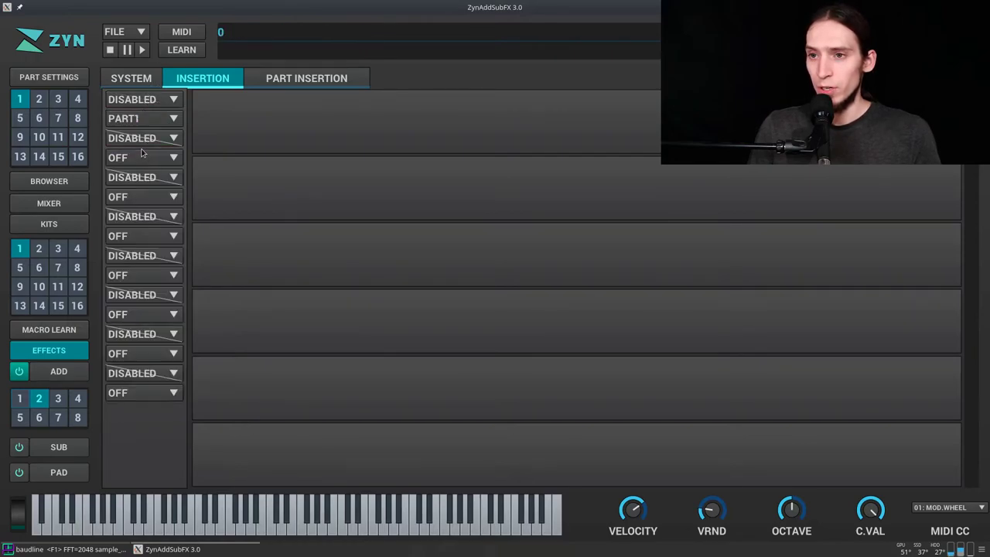
{"action": "left_click", "coordinate": [147, 100]}
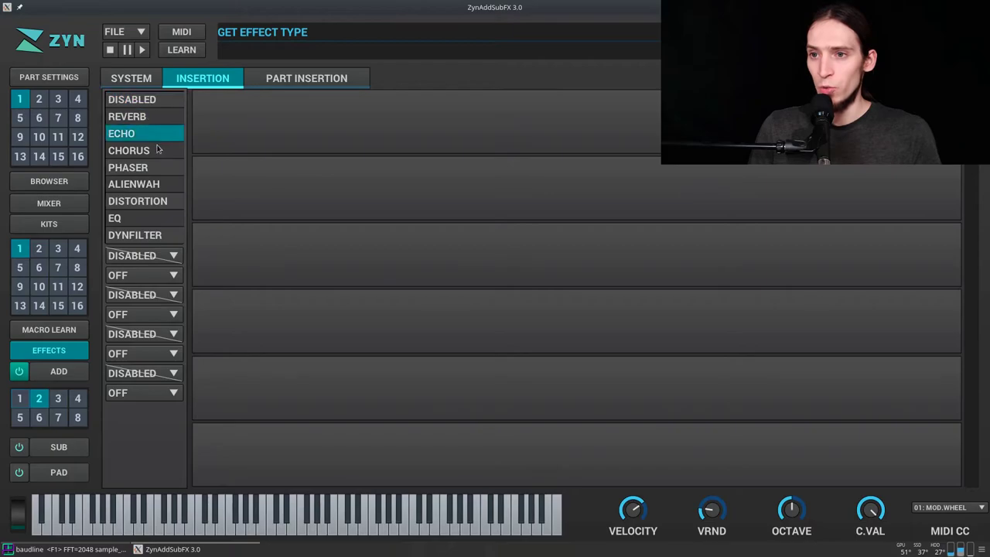
{"action": "left_click", "coordinate": [157, 206]}
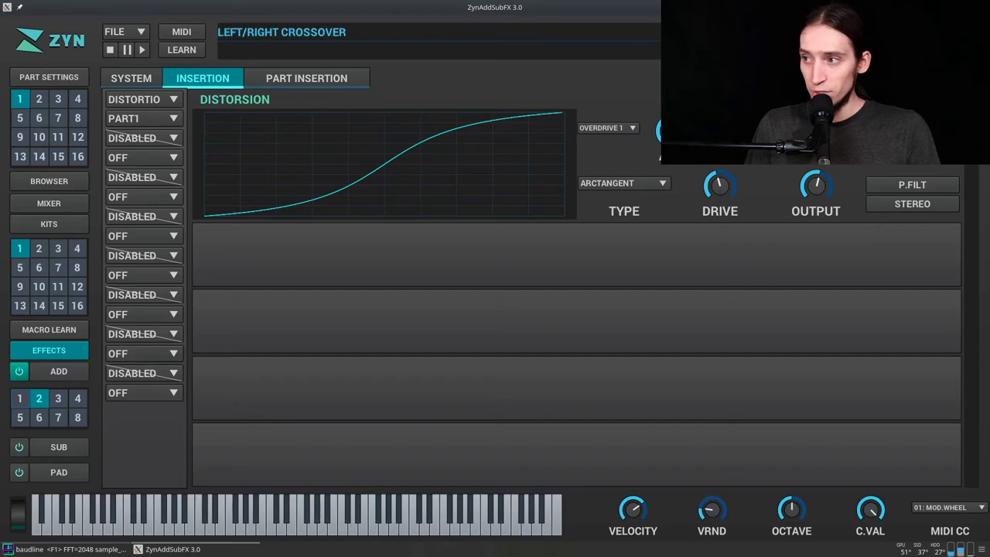
Step: Switch the distortion to stereo, lower its OUTPUT and raise DRIVE to 63
{"action": "left_click", "coordinate": [890, 204]}
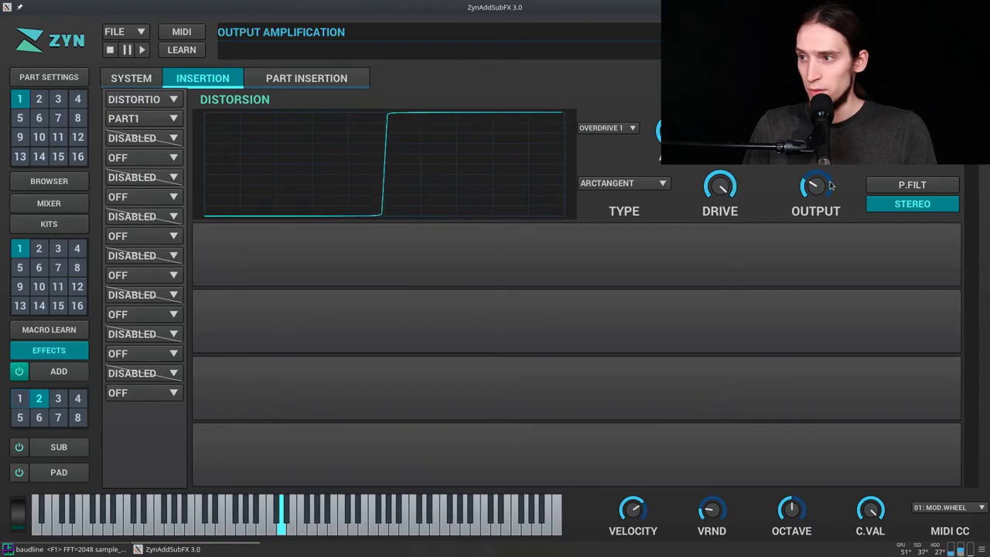
{"action": "scroll", "coordinate": [818, 202], "scroll_direction": "down", "scroll_amount": 3}
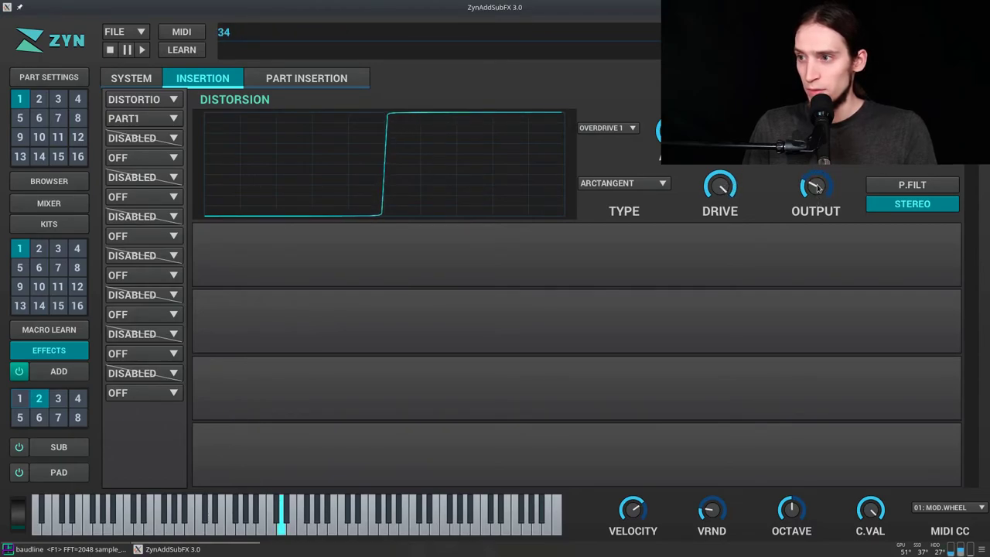
{"action": "scroll", "coordinate": [813, 186], "scroll_direction": "down", "scroll_amount": 2}
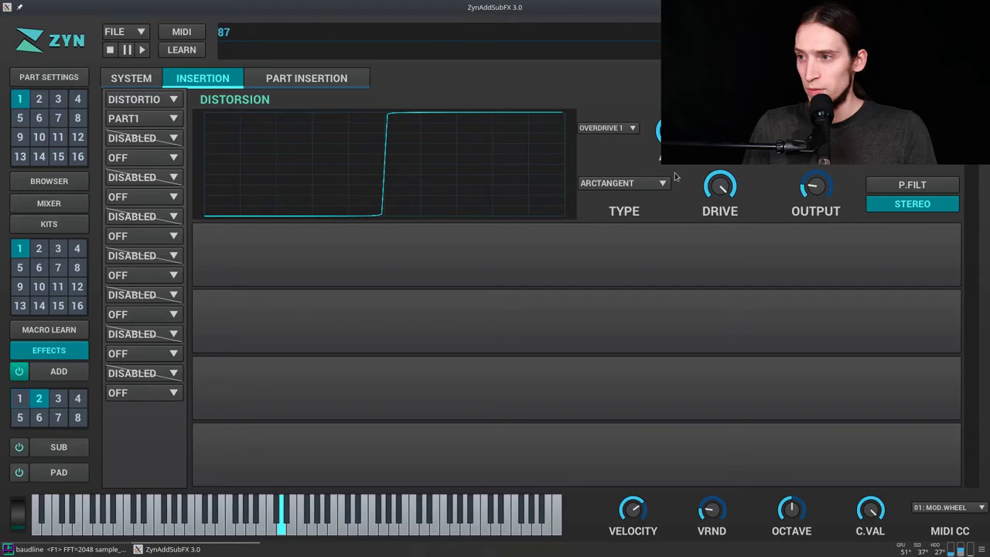
{"action": "scroll", "coordinate": [680, 136], "scroll_direction": "down", "scroll_amount": 1}
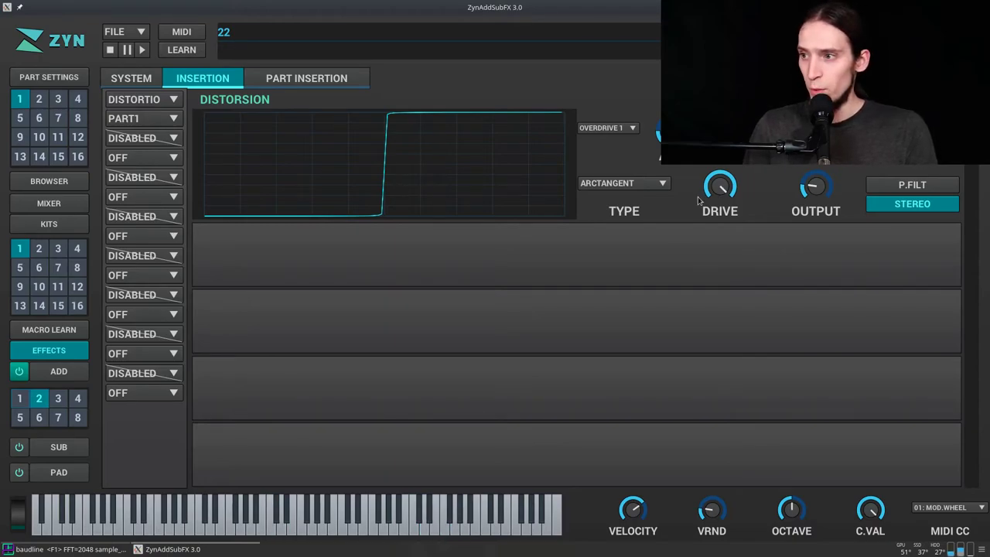
{"action": "left_click_drag", "start_coordinate": [700, 200], "coordinate": [718, 249]}
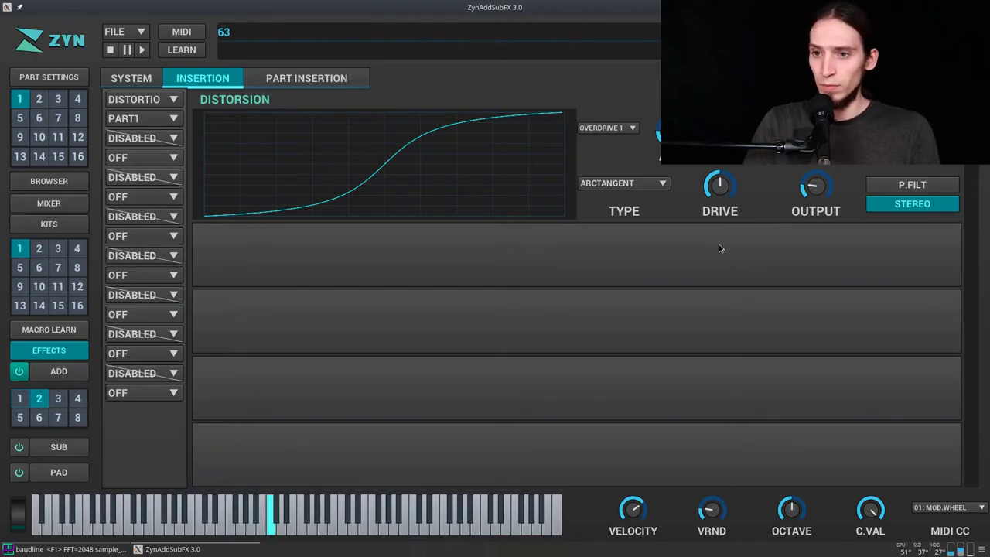
Step: In the ADDsynth global frequency settings, increase the pitch LFO depth
{"action": "left_click", "coordinate": [59, 371]}
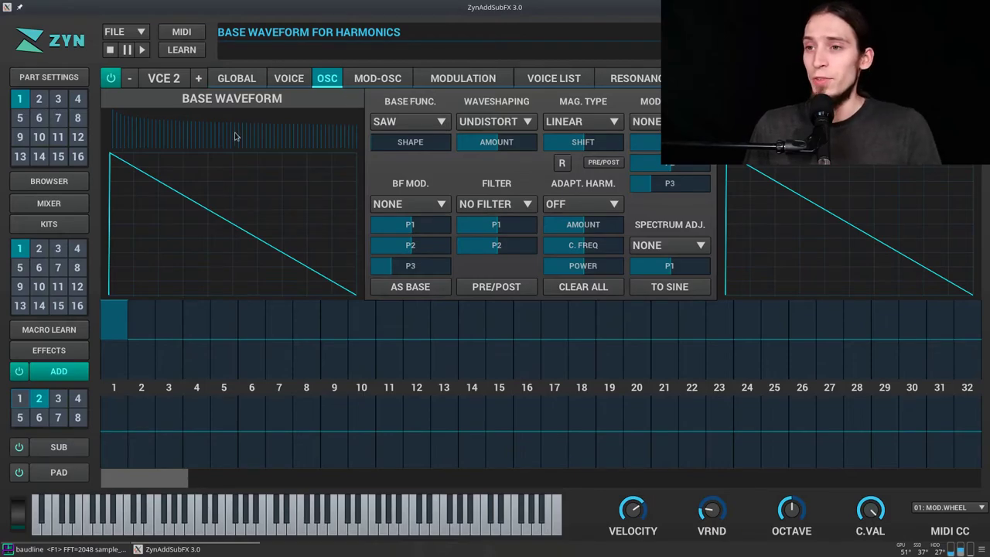
{"action": "left_click", "coordinate": [299, 84]}
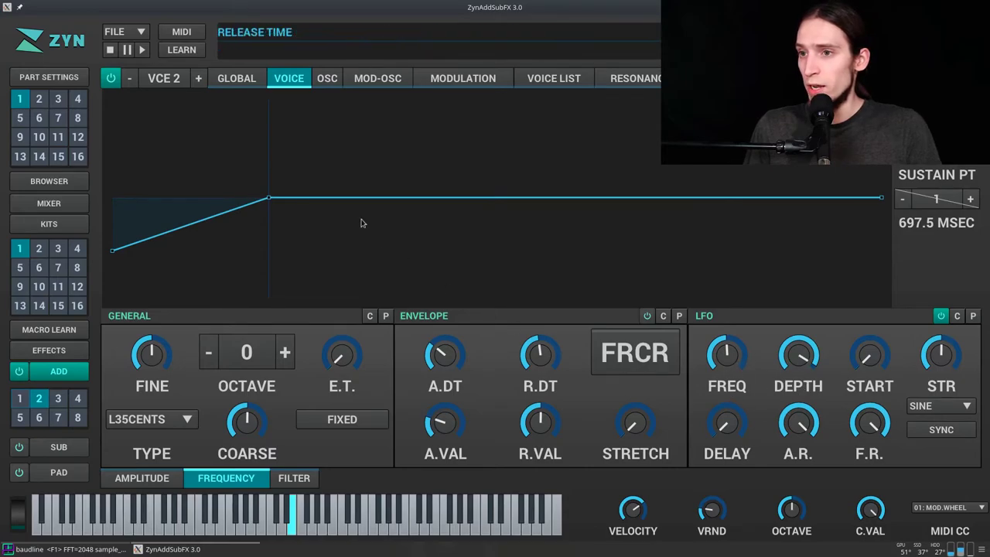
{"action": "left_click", "coordinate": [236, 78]}
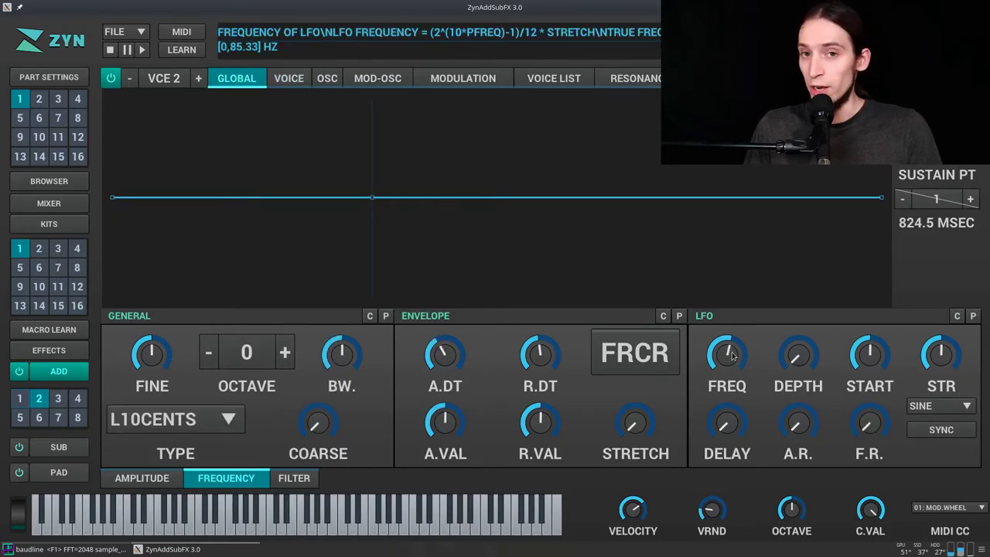
{"action": "left_click_drag", "start_coordinate": [812, 362], "coordinate": [815, 267]}
Step: Max out the pitch LFO's frequency randomness (F.R.) and set its rate to about 0.53
{"action": "left_click_drag", "start_coordinate": [727, 355], "coordinate": [748, 321]}
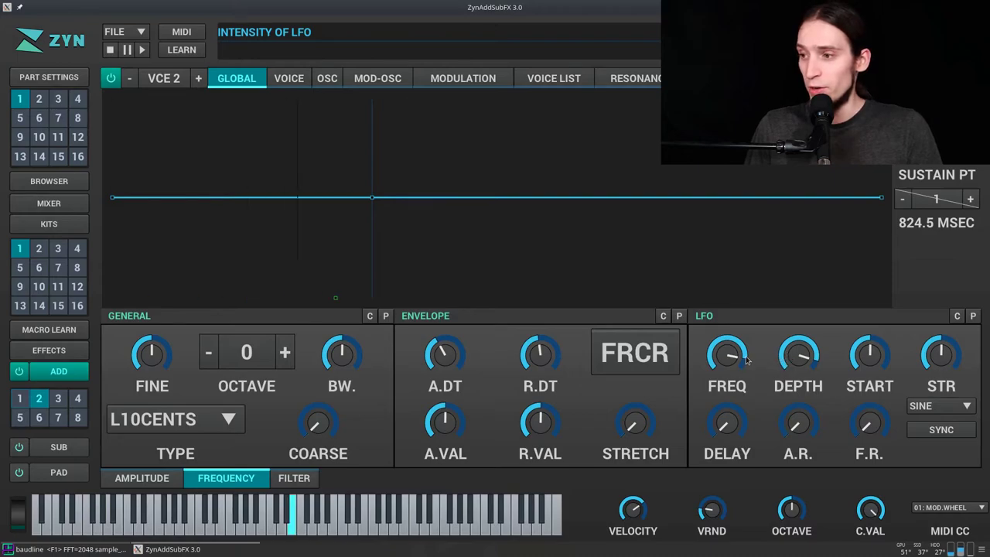
{"action": "scroll", "coordinate": [738, 370], "scroll_direction": "down", "scroll_amount": 3}
{"action": "mouse_move", "coordinate": [736, 365]}
{"action": "left_mouse_down"}
{"action": "mouse_move", "coordinate": [747, 393]}
{"action": "mouse_move", "coordinate": [752, 362]}
{"action": "left_mouse_up"}
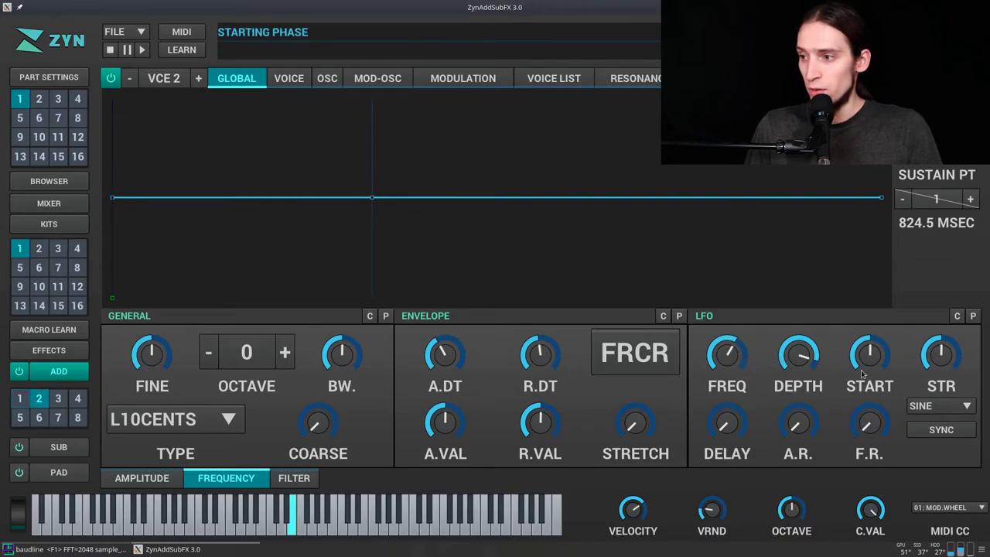
{"action": "left_click_drag", "start_coordinate": [851, 410], "coordinate": [867, 242]}
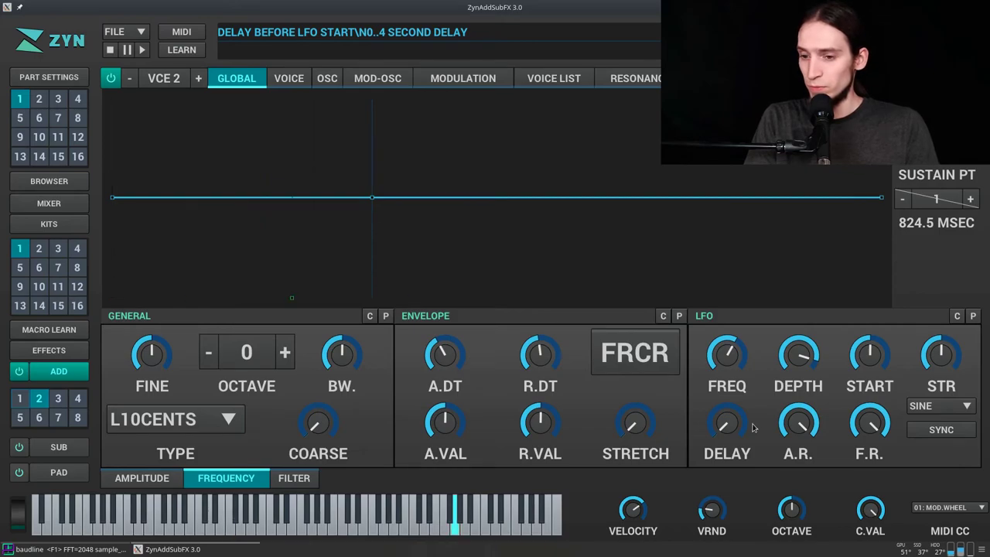
{"action": "left_click_drag", "start_coordinate": [730, 362], "coordinate": [743, 387]}
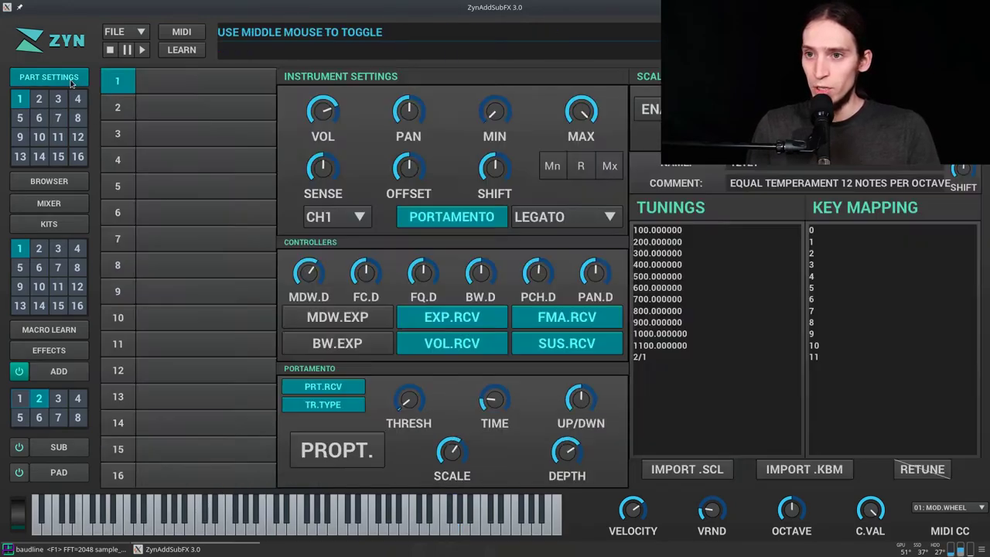
Step: In the part settings, set portamento TIME to 64 and velocity SENSE to 127
{"action": "left_click", "coordinate": [49, 77]}
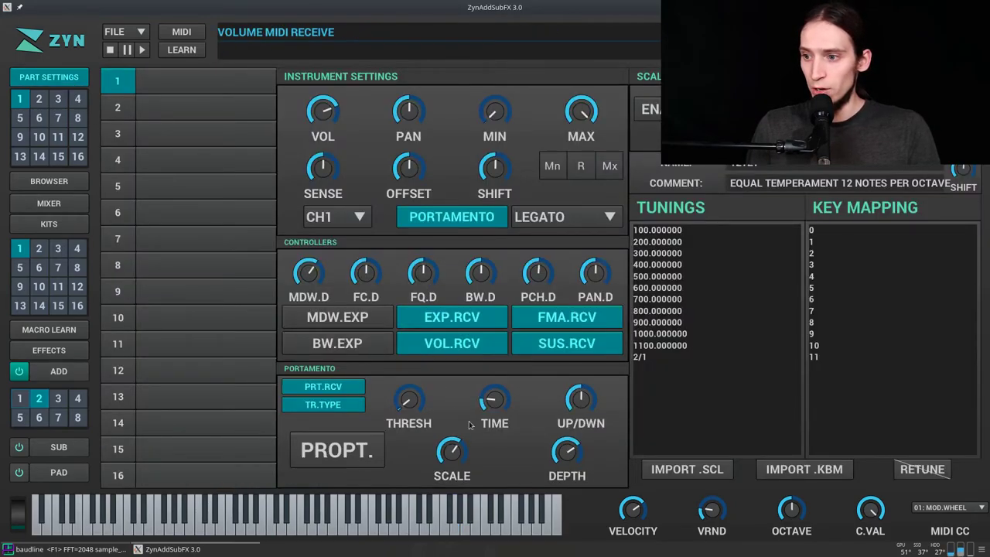
{"action": "left_click_drag", "start_coordinate": [494, 399], "coordinate": [496, 371]}
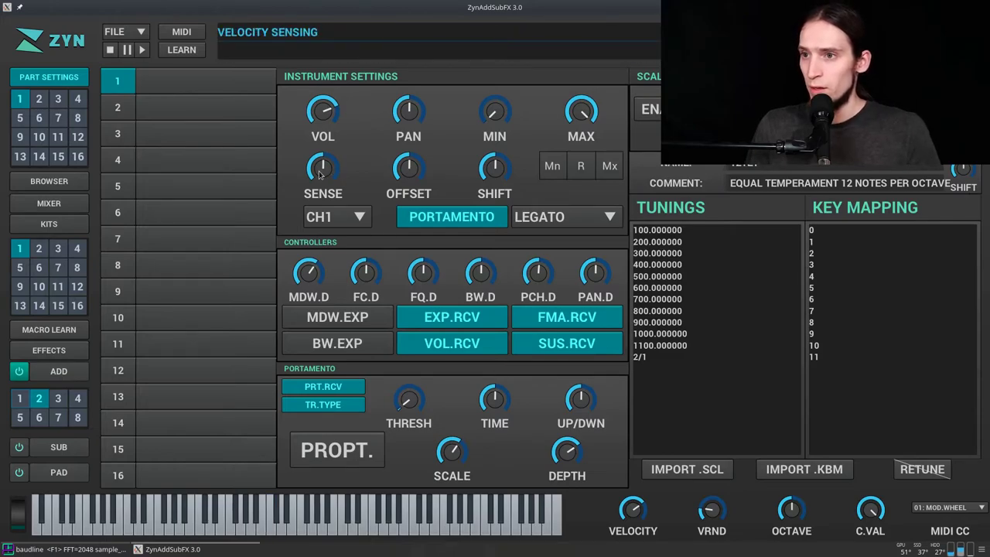
{"action": "left_click_drag", "start_coordinate": [320, 174], "coordinate": [337, 41]}
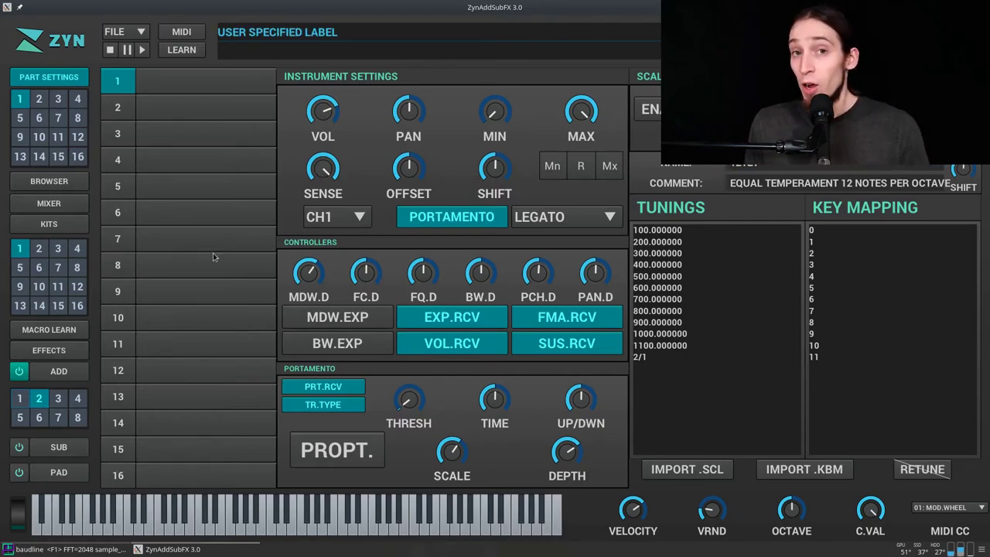
Step: Turn off the LFO power button in ADDsynth voice 2's frequency settings
{"action": "left_click", "coordinate": [65, 378]}
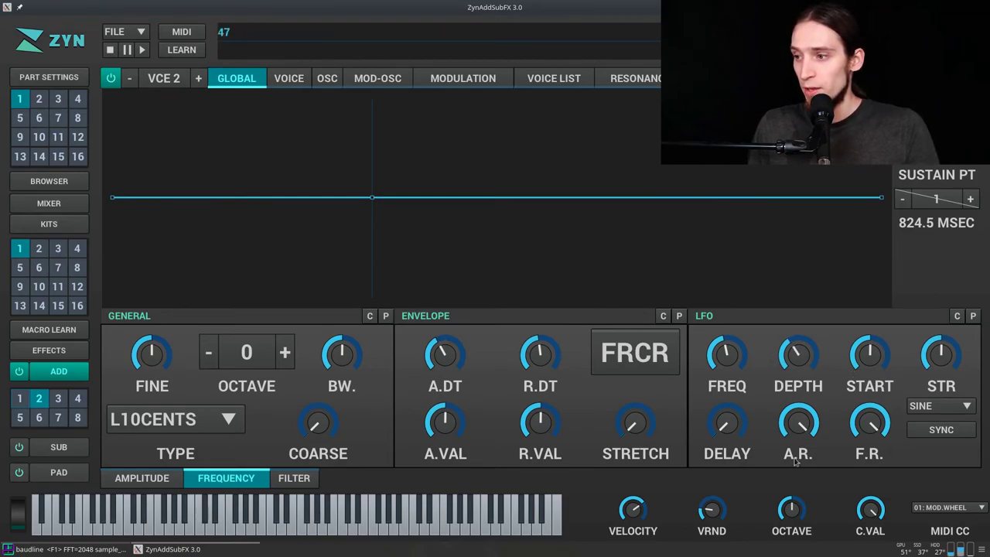
{"action": "left_click", "coordinate": [283, 80]}
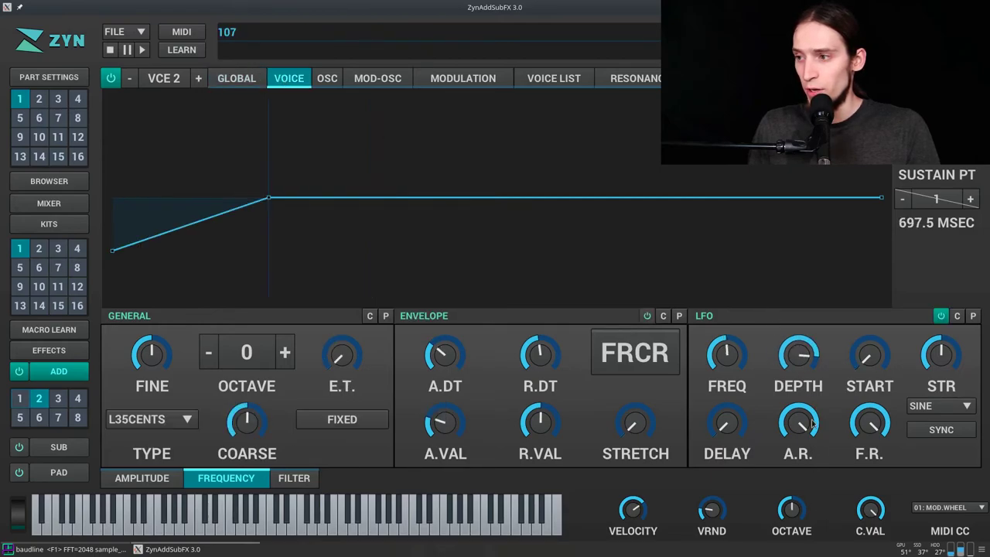
{"action": "left_click", "coordinate": [941, 316]}
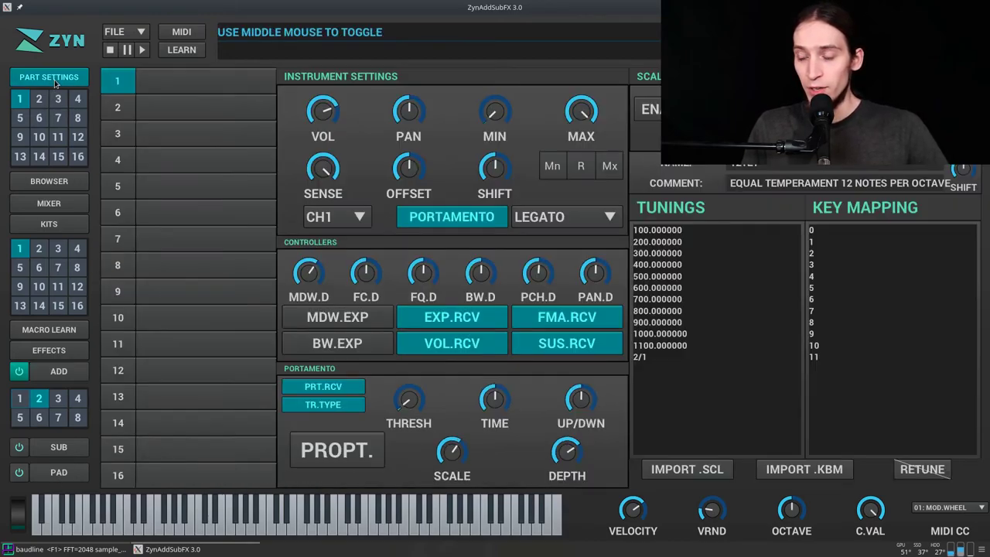
Step: In the part settings, keep the MIDI CC controller on 01: MOD.WHEEL
{"action": "left_click", "coordinate": [48, 78]}
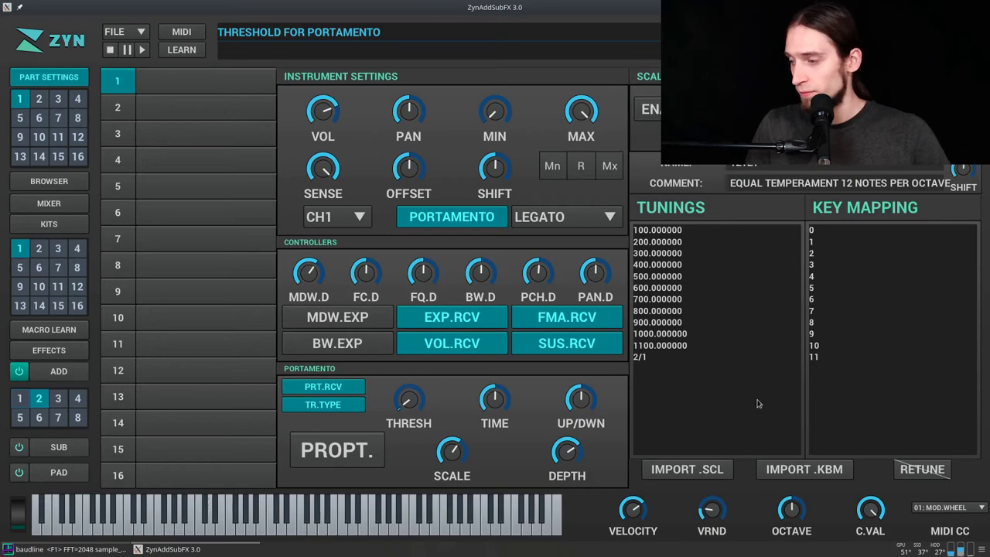
{"action": "left_click", "coordinate": [952, 508]}
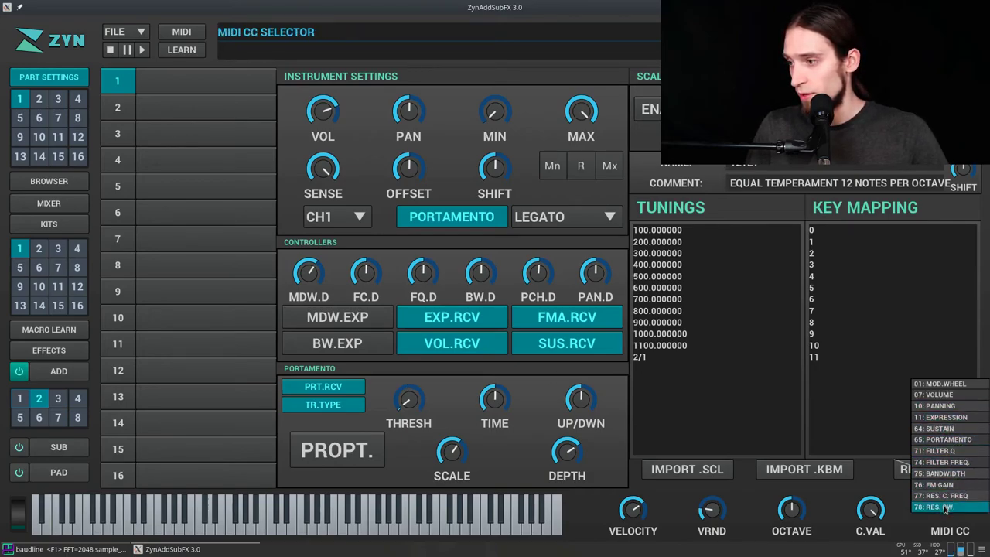
{"action": "left_click", "coordinate": [954, 383]}
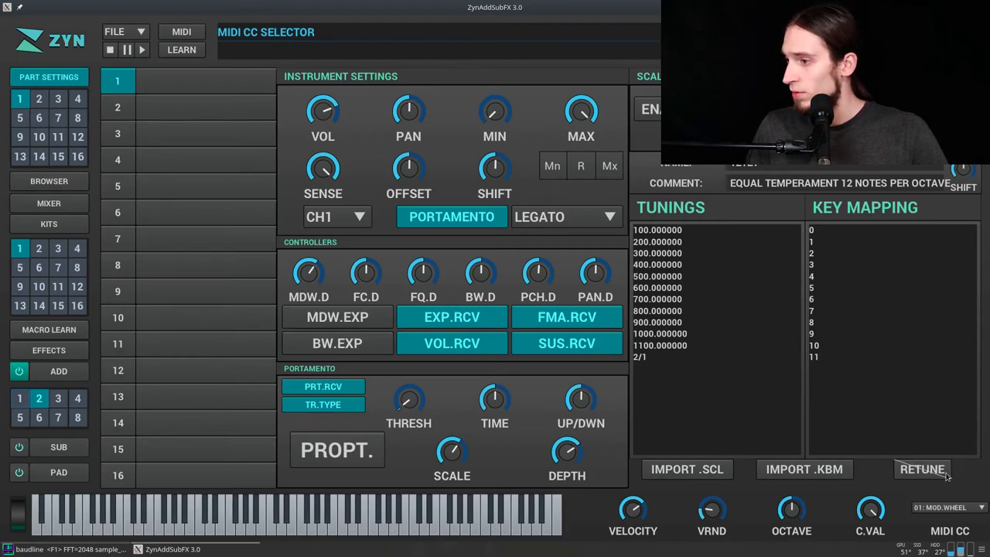
{"action": "left_click", "coordinate": [942, 512]}
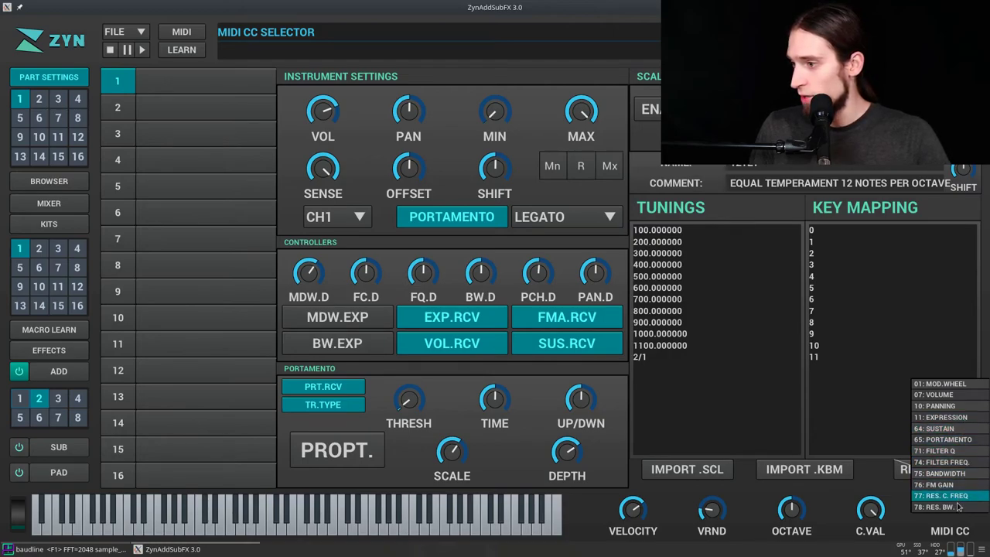
{"action": "left_click", "coordinate": [926, 524]}
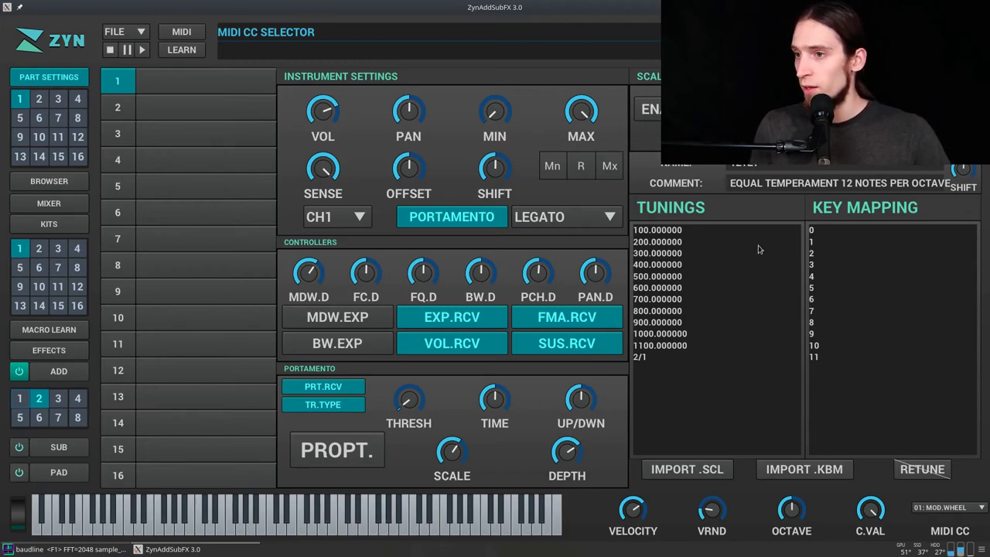
Step: Raise the PCH.D pitch-wheel bend range to 4680
{"action": "left_click", "coordinate": [542, 275]}
{"action": "left_click_drag", "start_coordinate": [542, 274], "coordinate": [546, 236]}
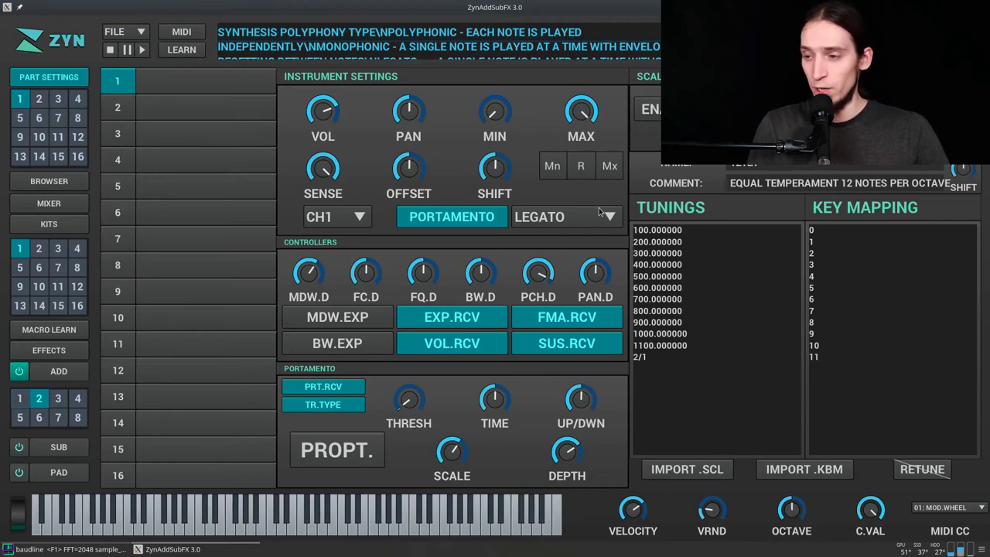
{"action": "left_click_drag", "start_coordinate": [542, 272], "coordinate": [542, 284]}
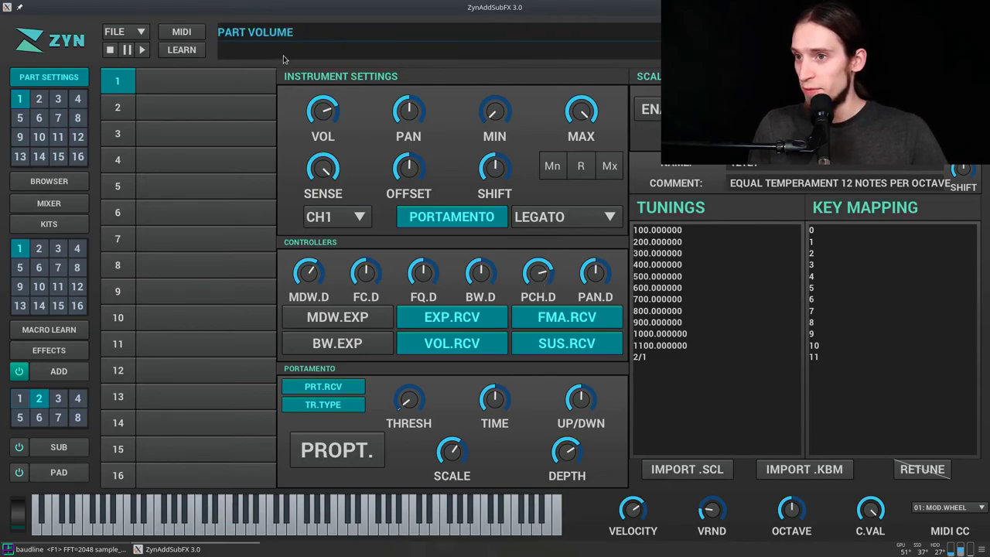